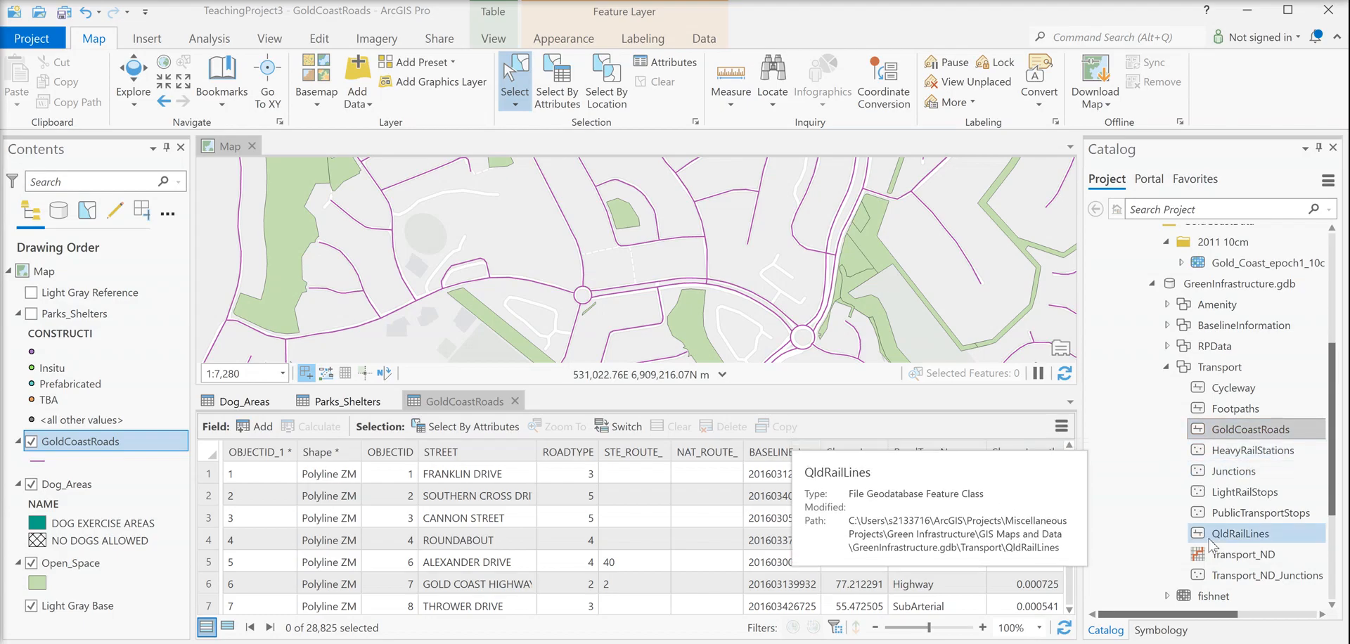
# Expand the BaselineInformation dataset in GreenInfrastructure.gdb to view its feature classes.
pyautogui.scroll(1, 1168, 345)
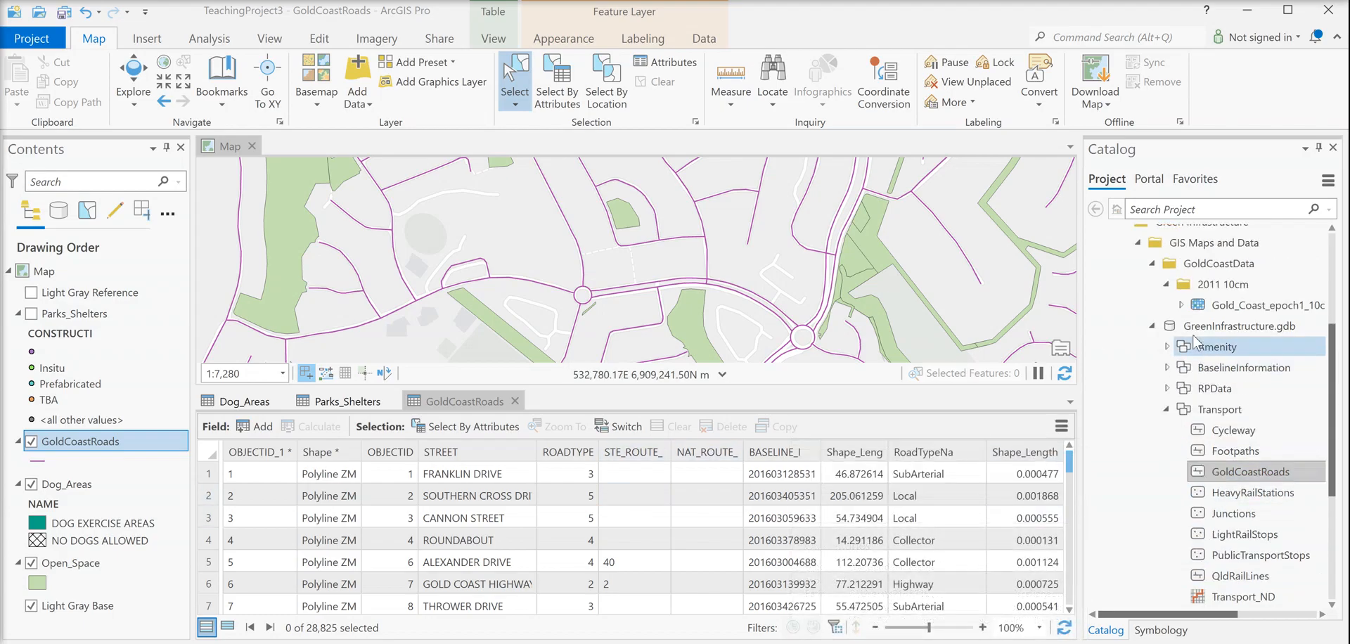
pyautogui.click(1167, 368)
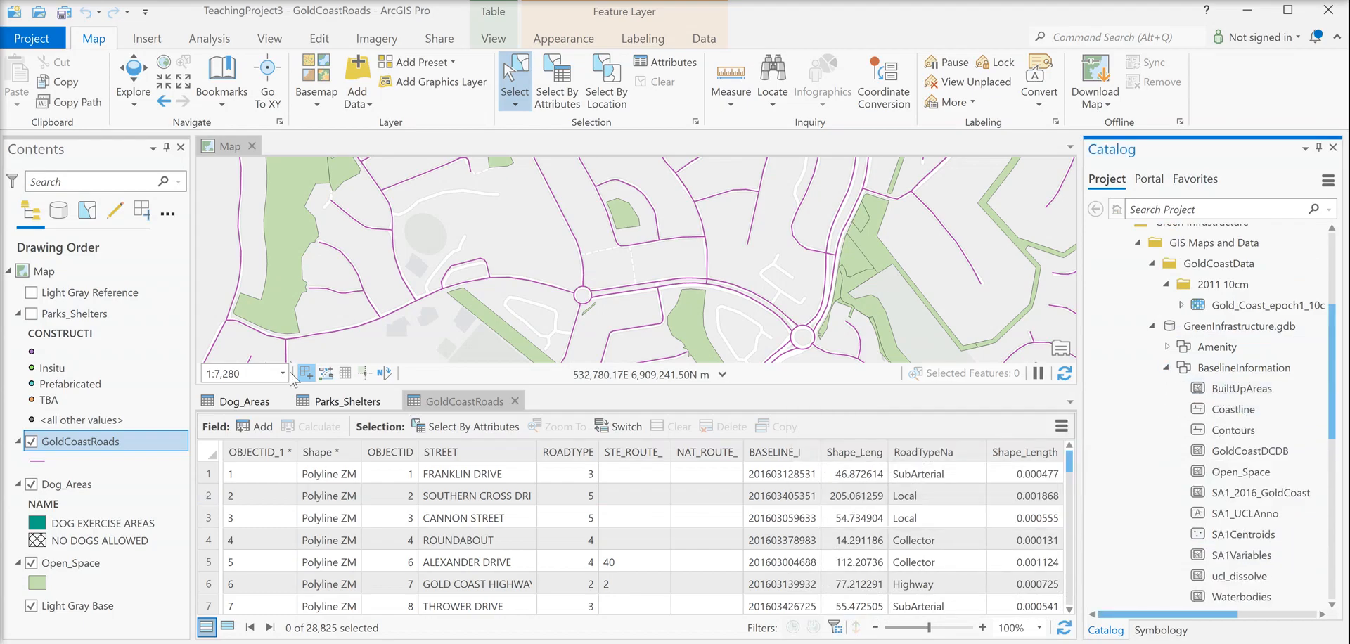
pyautogui.click(478, 518)
pyautogui.moveTo(583, 454)
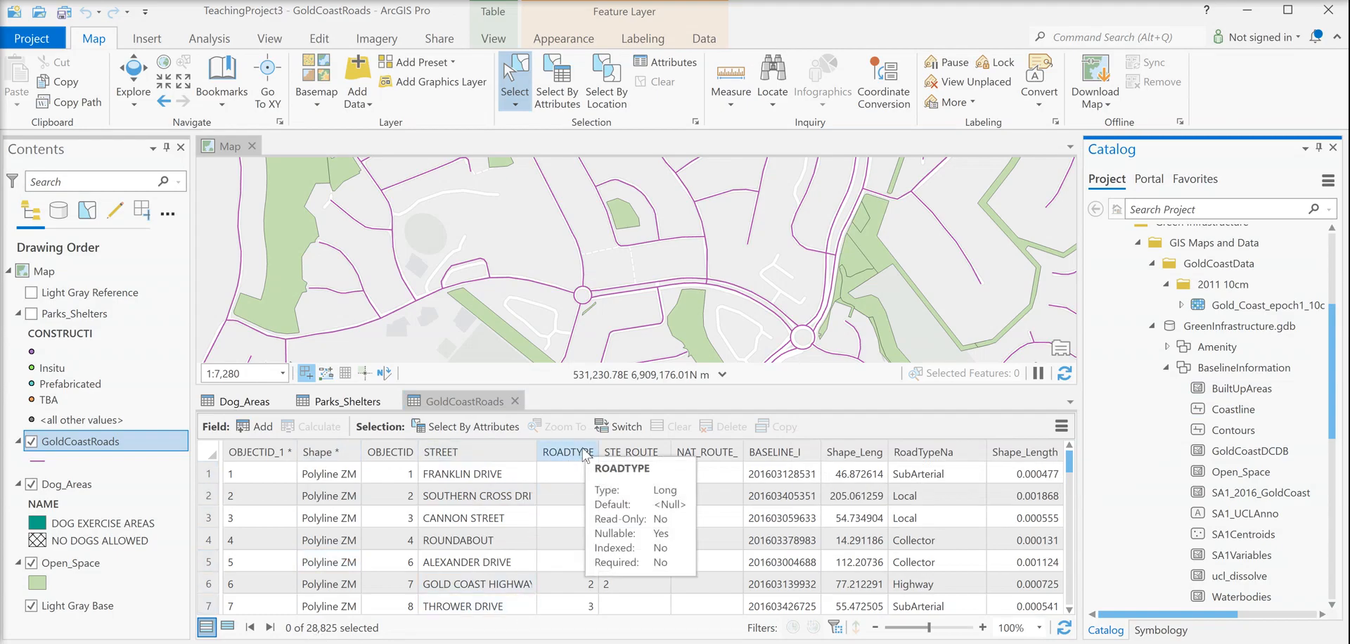
# Close the Parks_Shelters and Dog_Areas attribute tables and zoom the map to the GoldCoastRoads layer.
pyautogui.click(391, 407)
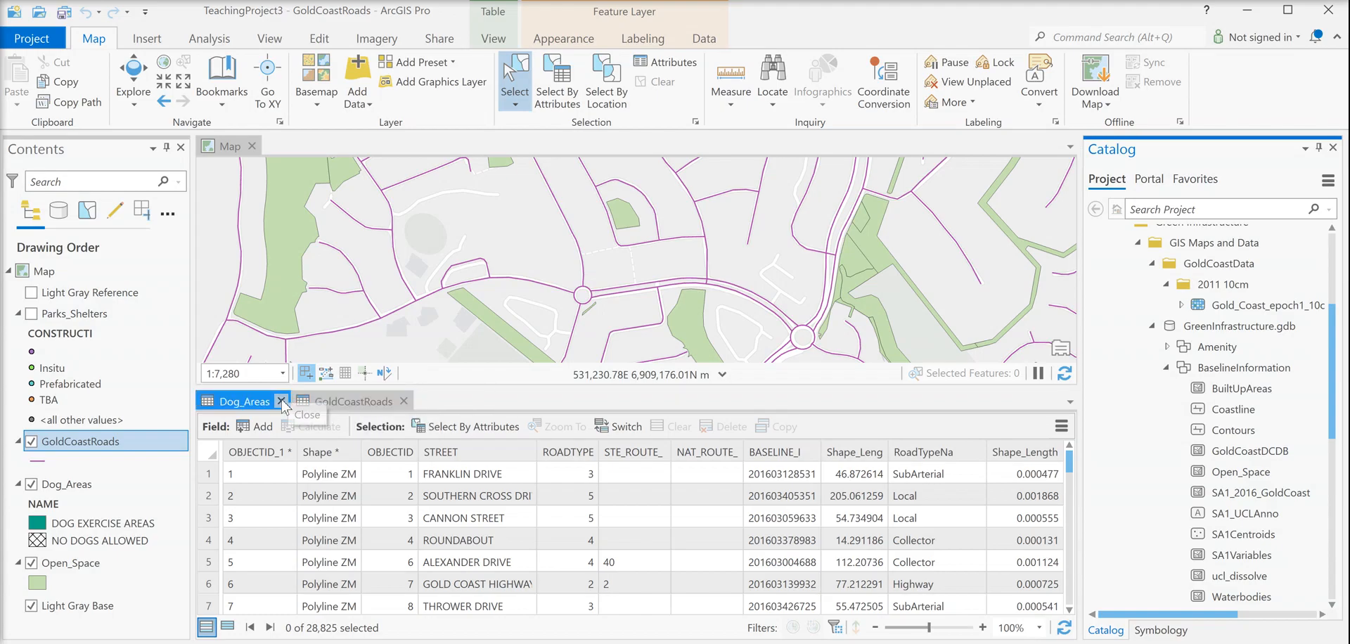
pyautogui.click(284, 401)
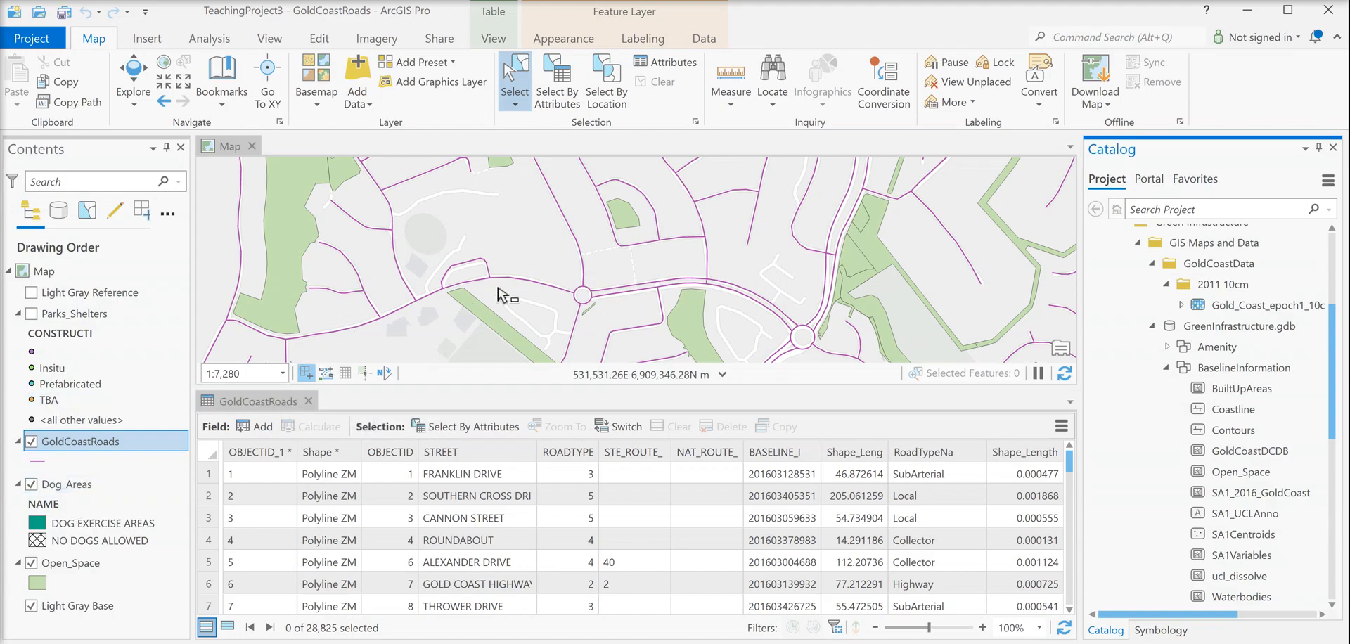
pyautogui.rightClick(67, 443)
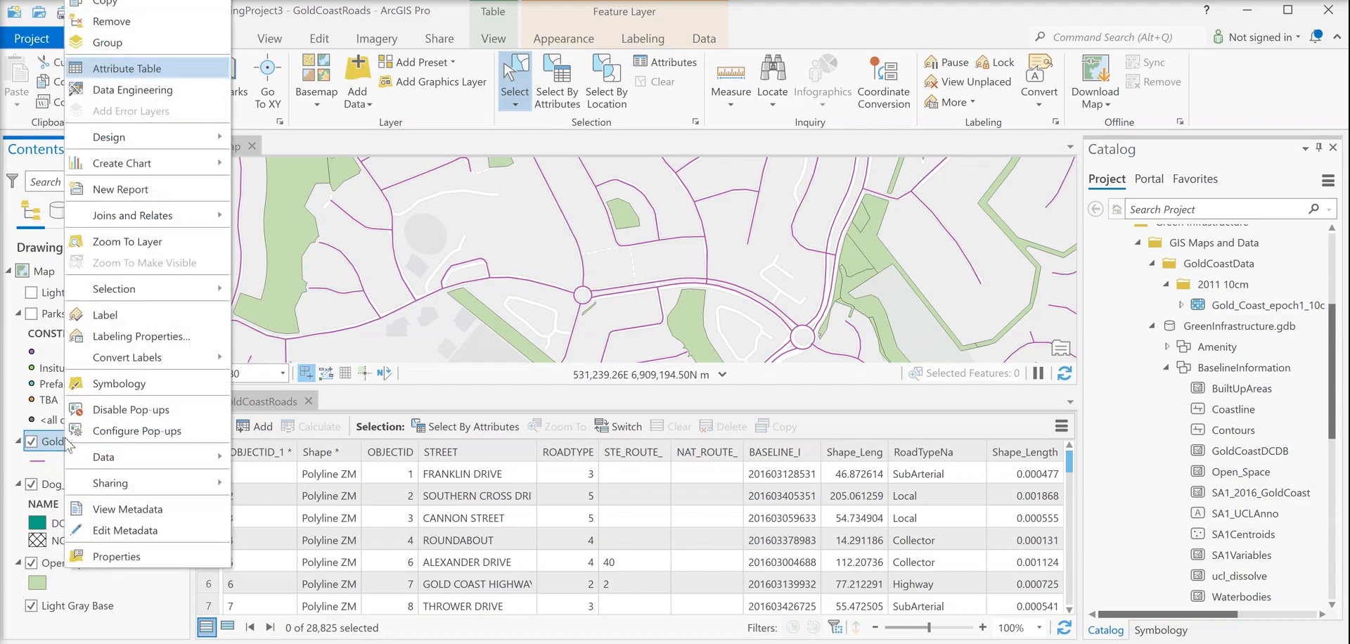
pyautogui.click(128, 242)
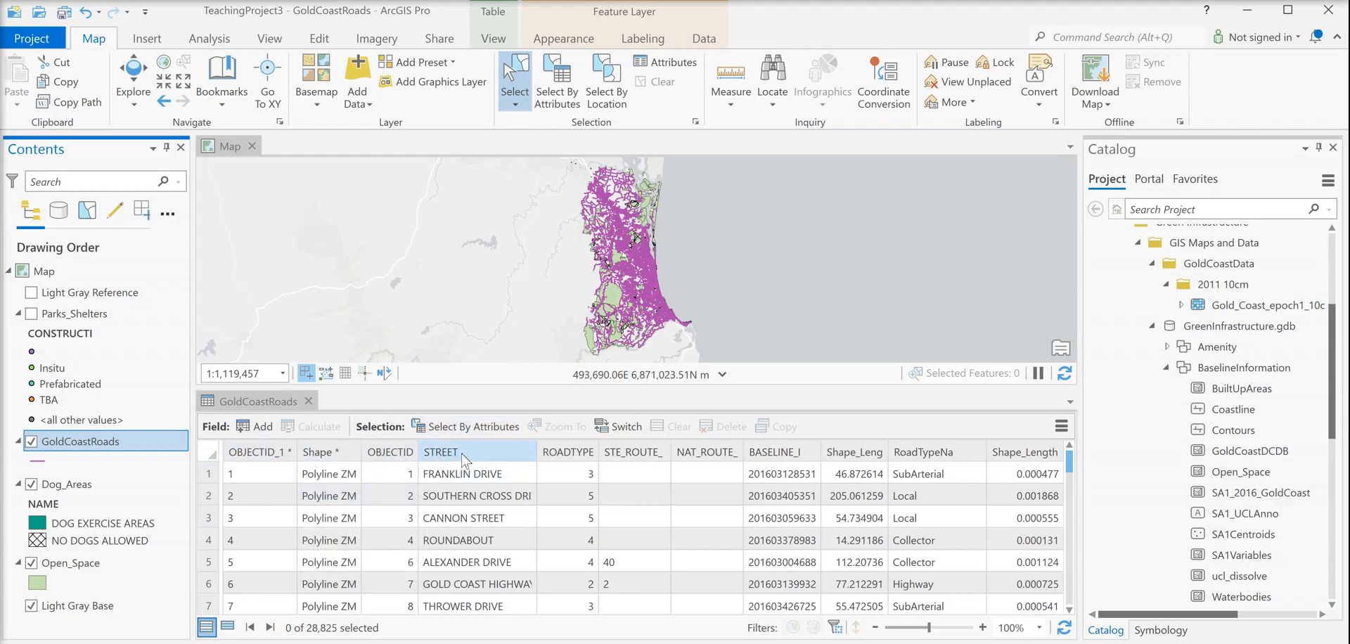
# Examine the STREET, ROADTYPE, route and RoadTypeNa fields in the GoldCoastRoads attribute table.
pyautogui.moveTo(462, 459)
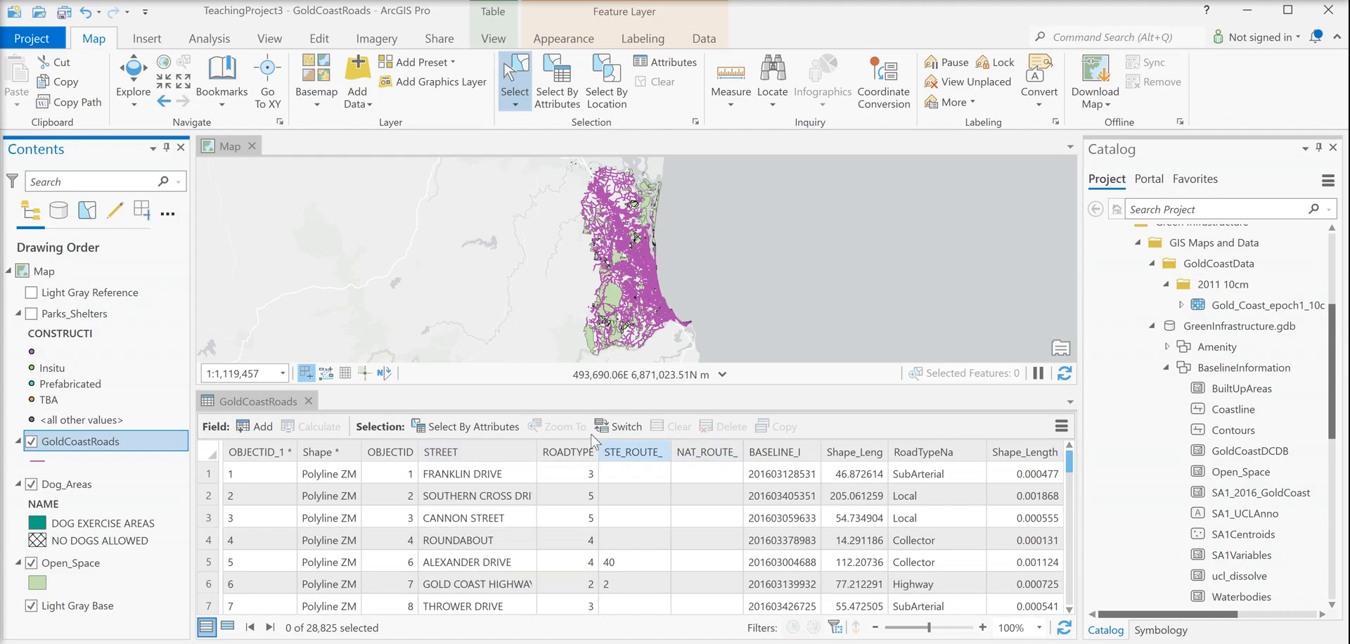
pyautogui.moveTo(563, 460)
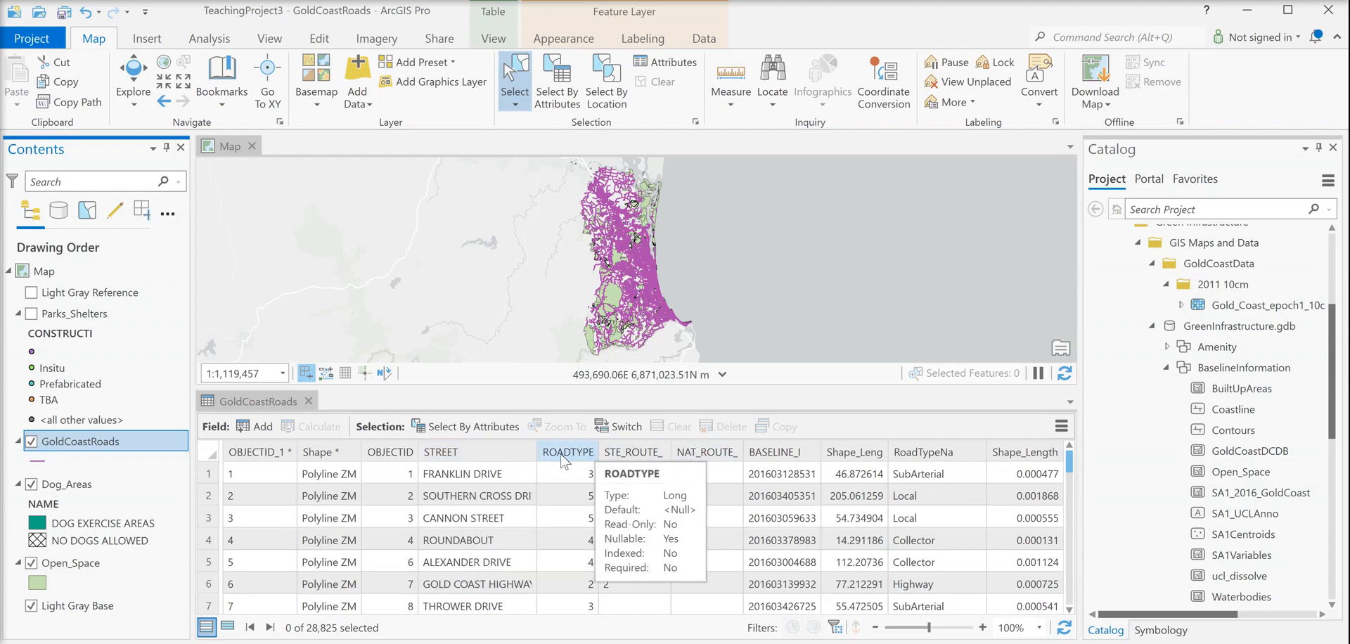
pyautogui.moveTo(624, 457)
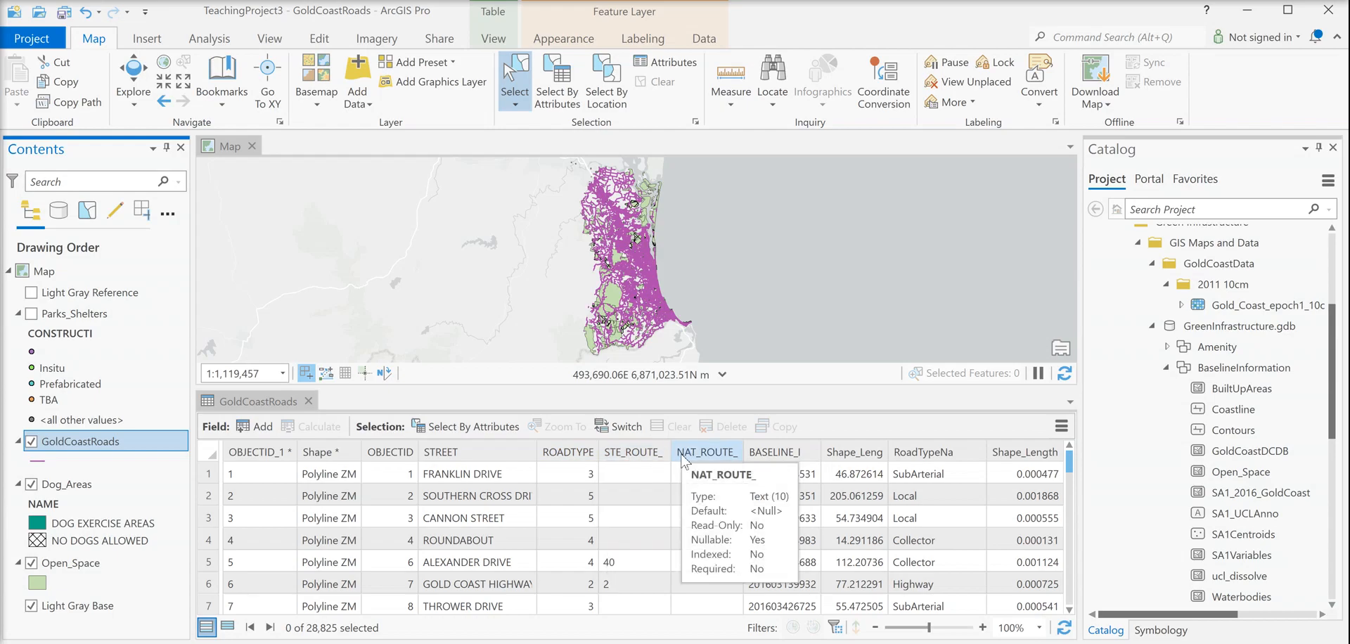
pyautogui.moveTo(952, 459)
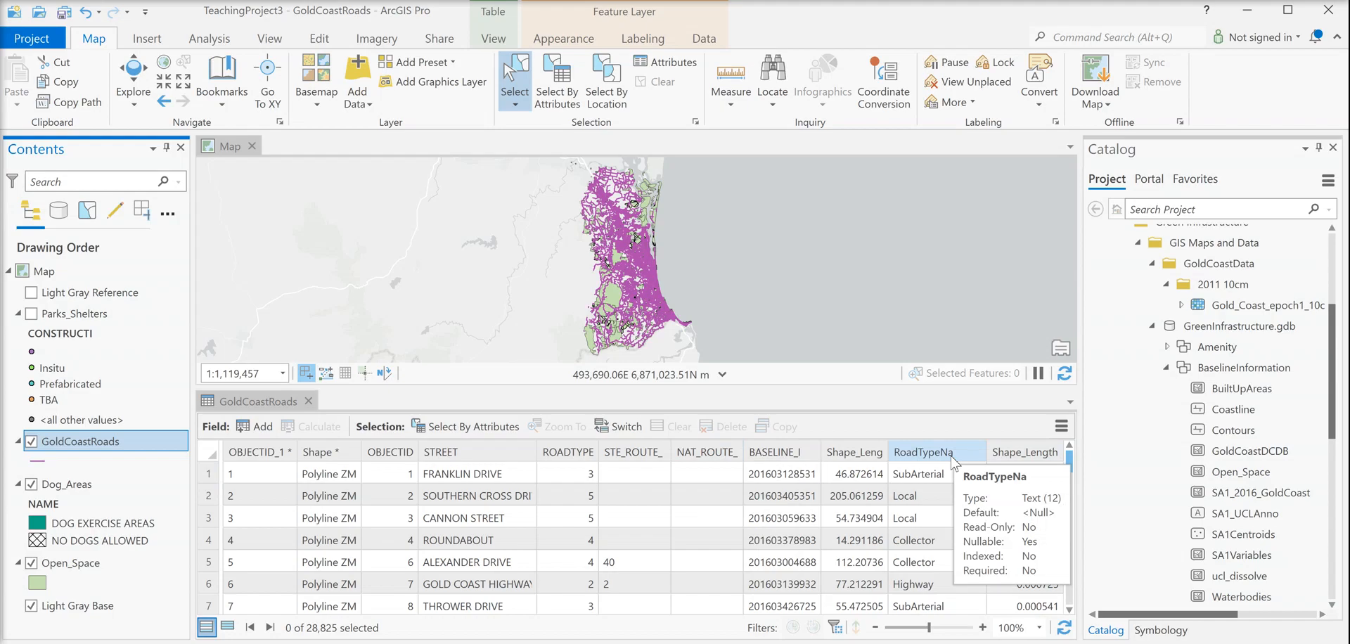
pyautogui.click(937, 476)
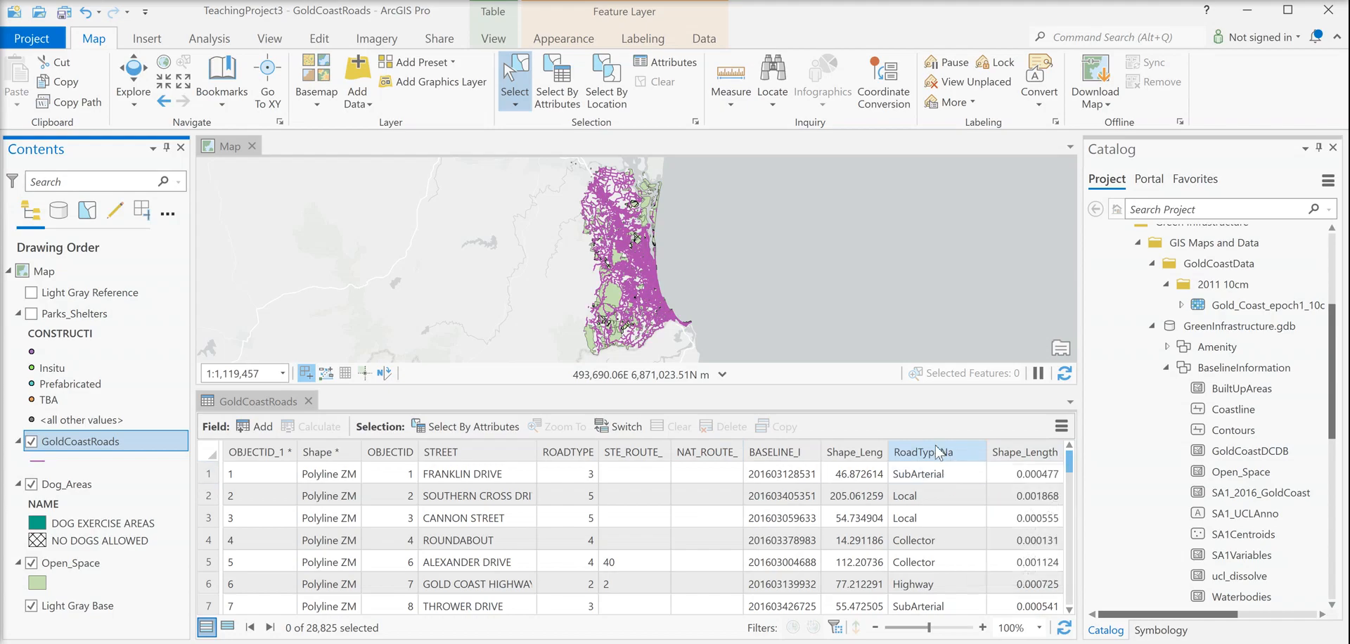
pyautogui.moveTo(935, 459)
# Check which values RoadTypeNa offers in a Select By Attributes clause for GoldCoastRoads, leaving without applying a selection.
pyautogui.click(560, 78)
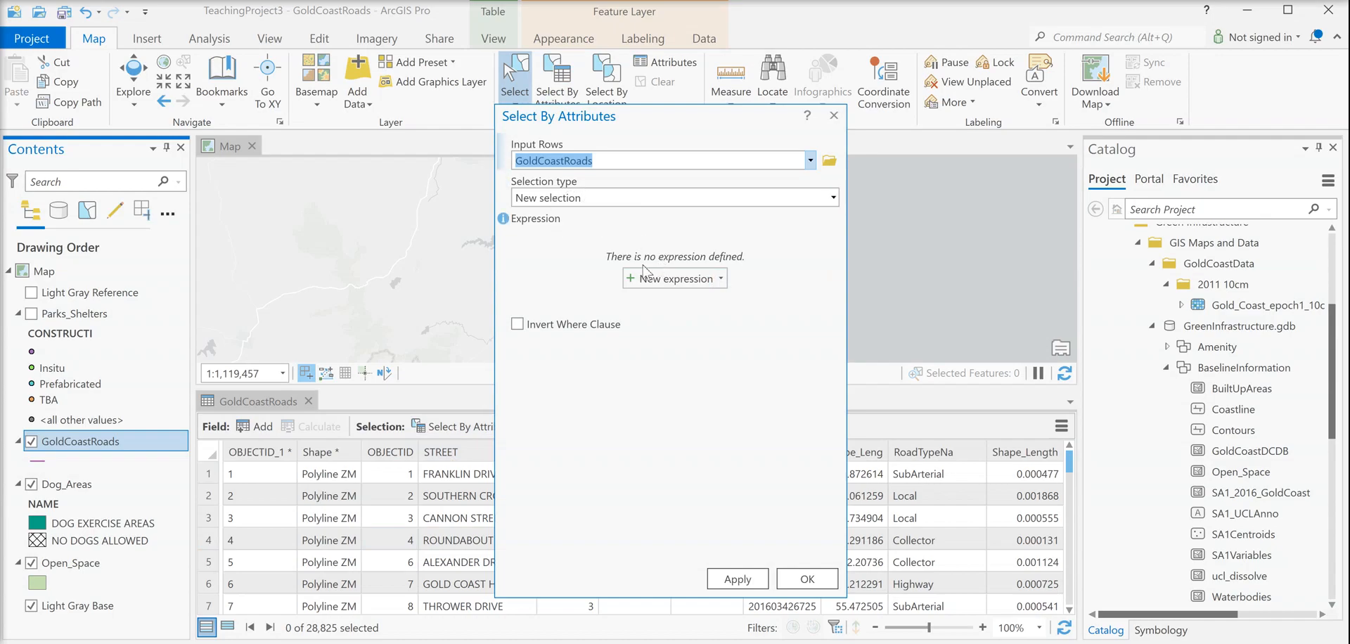
pyautogui.click(664, 278)
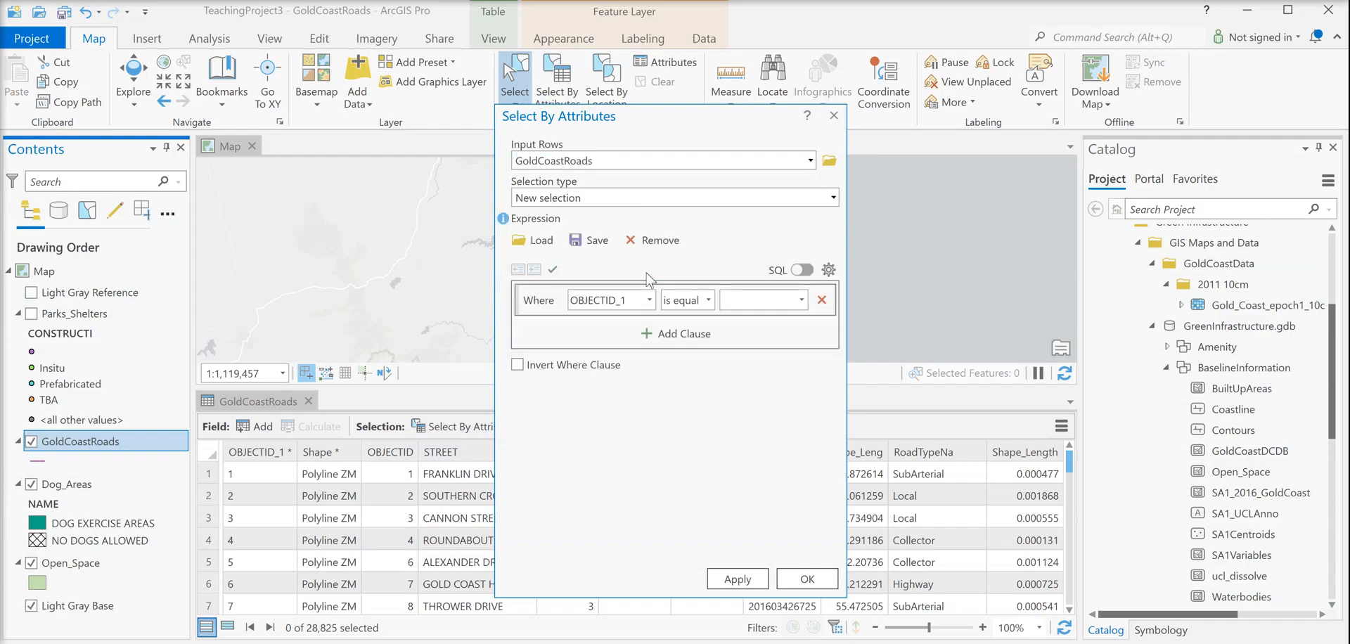
pyautogui.click(649, 300)
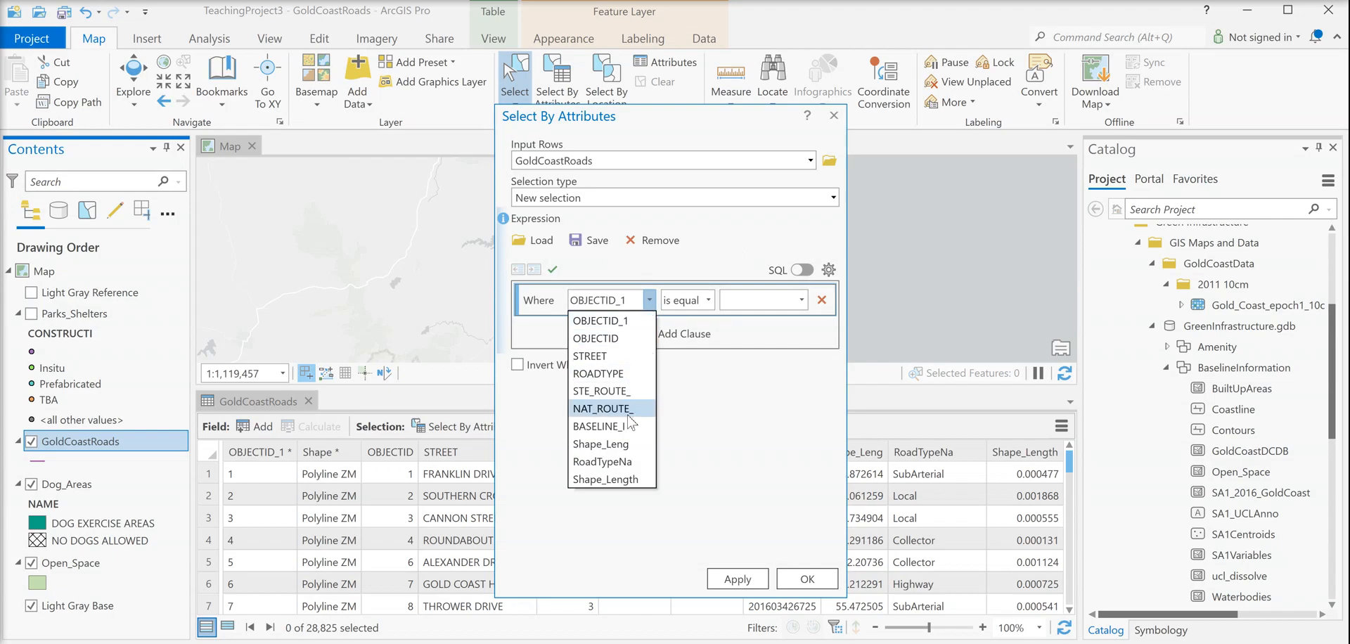
pyautogui.click(621, 462)
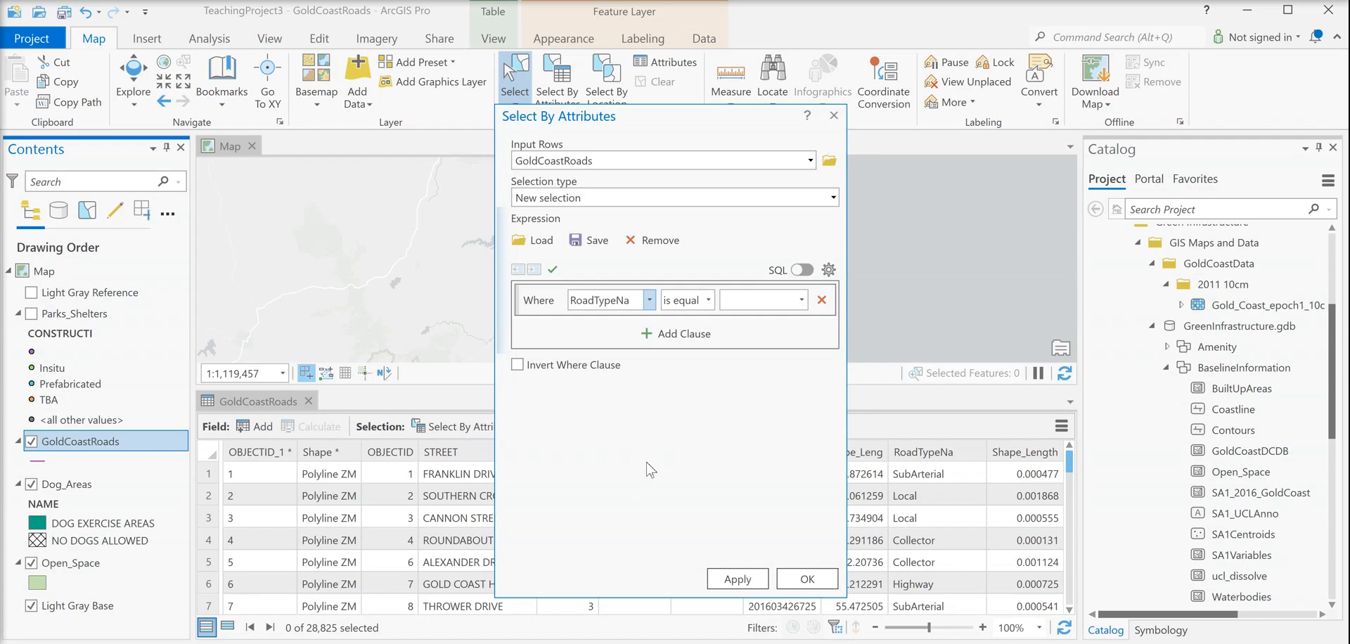
pyautogui.click(803, 301)
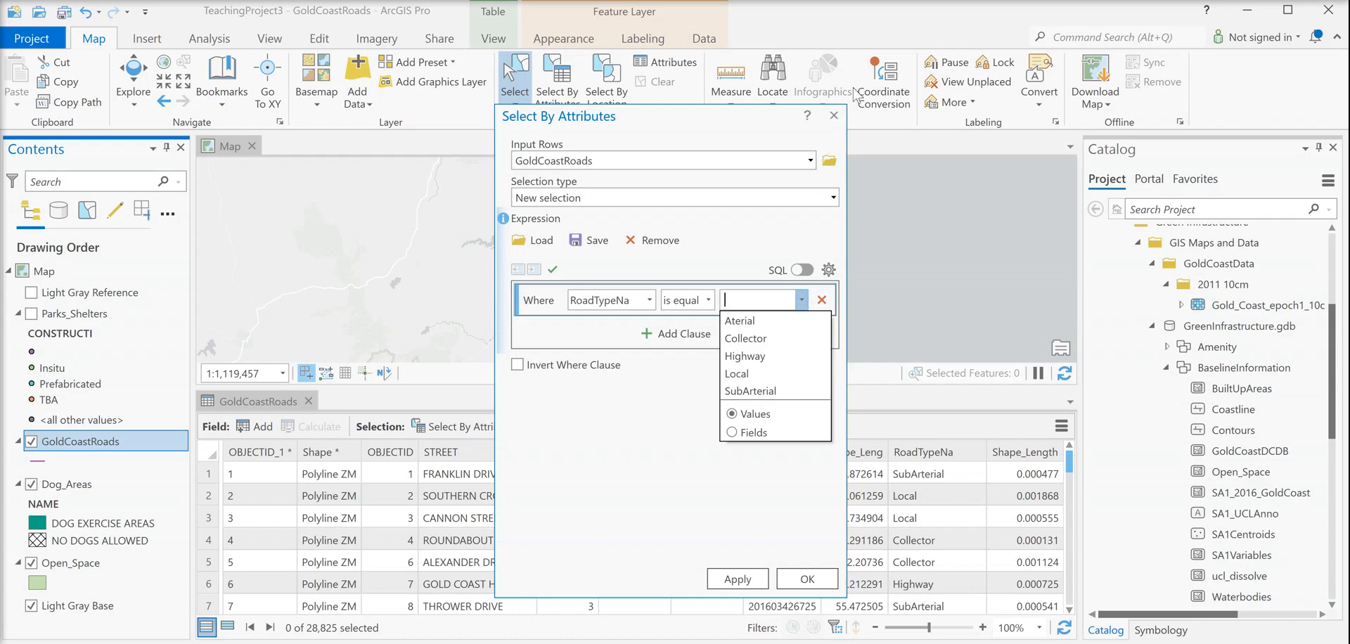
pyautogui.click(835, 121)
pyautogui.click(834, 118)
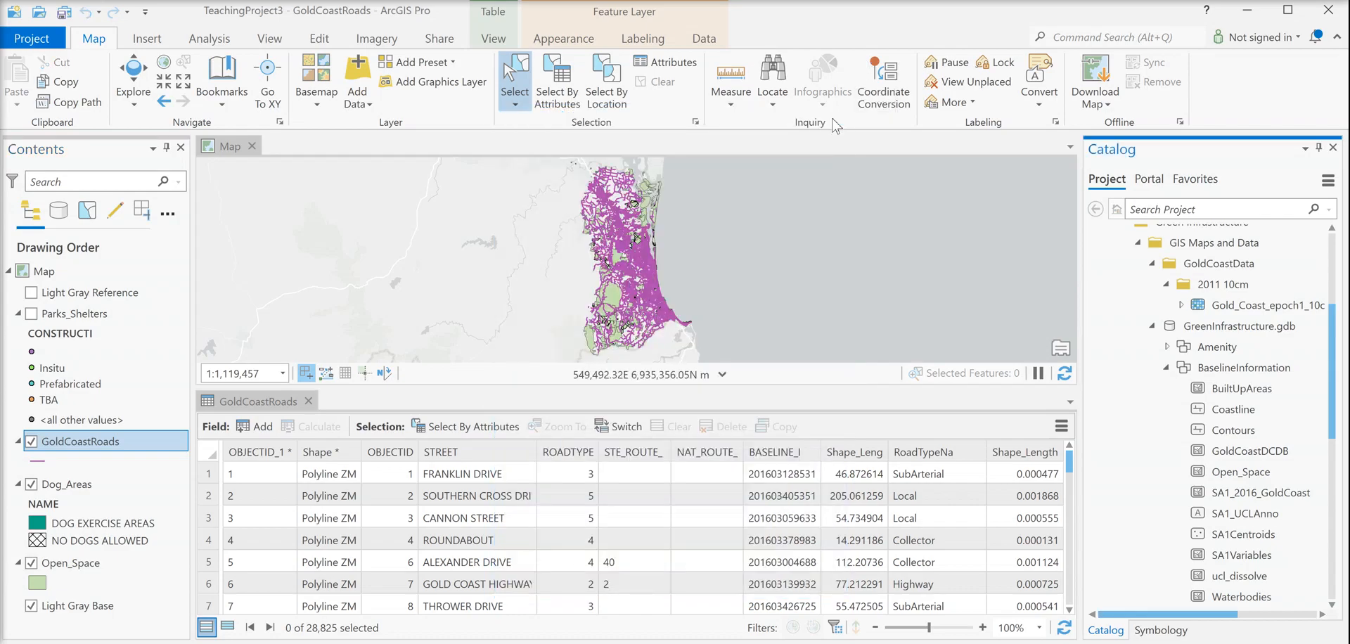
# Symbolize the GoldCoastRoads layer with Unique Values based on the RoadTypeNa field.
pyautogui.rightClick(62, 443)
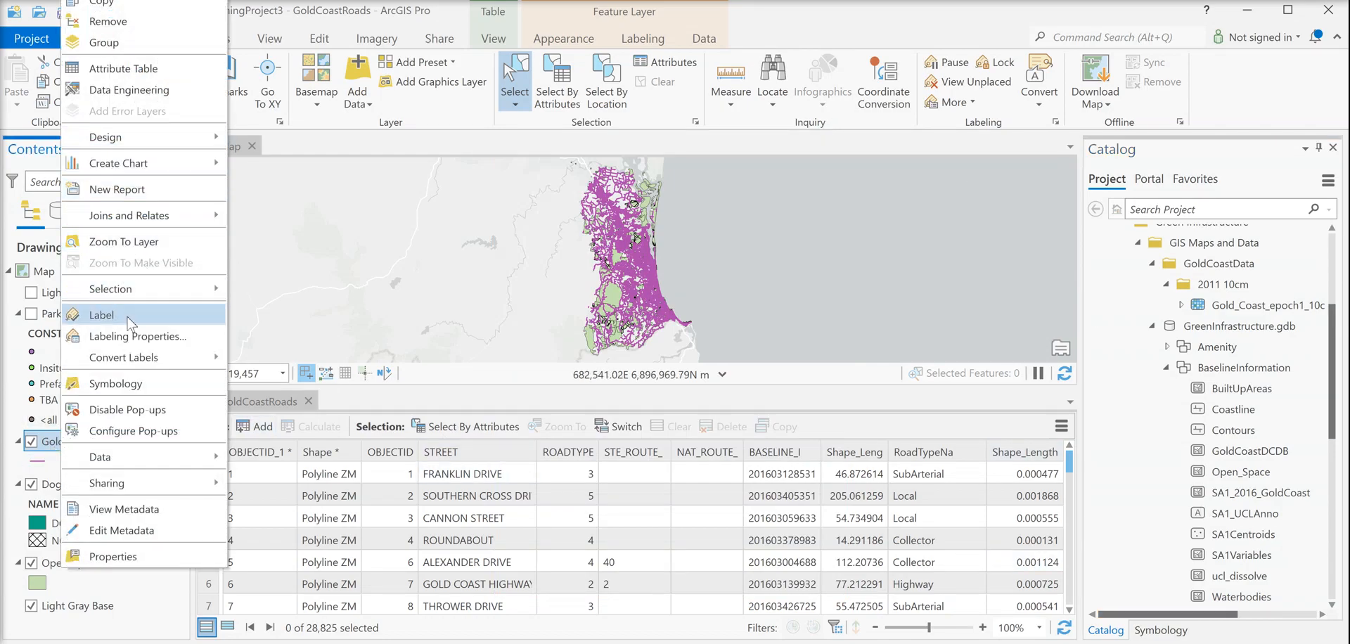
pyautogui.click(126, 386)
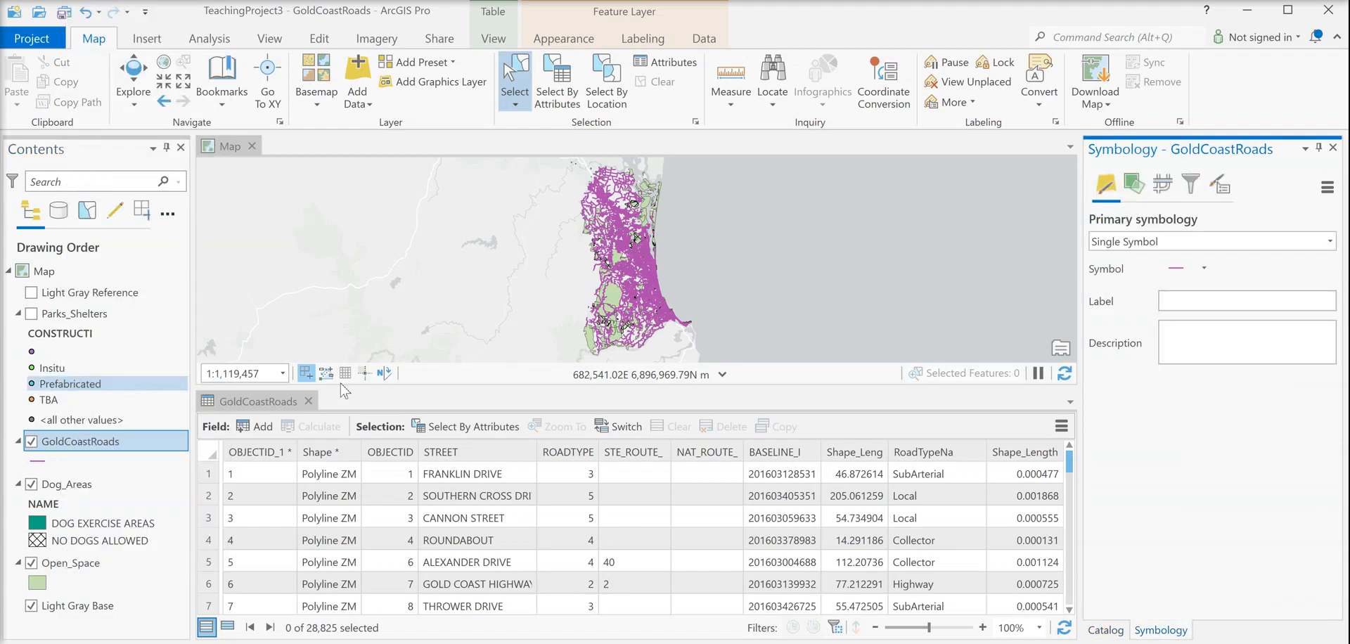
pyautogui.click(1330, 242)
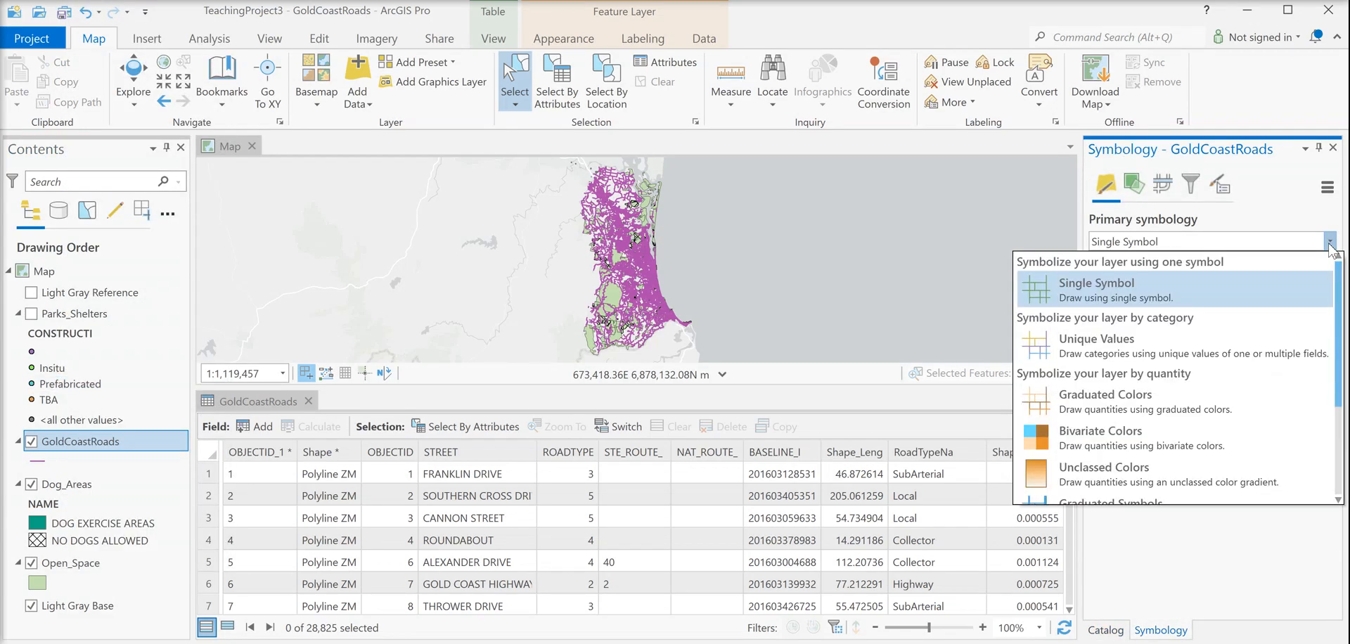
pyautogui.click(1164, 349)
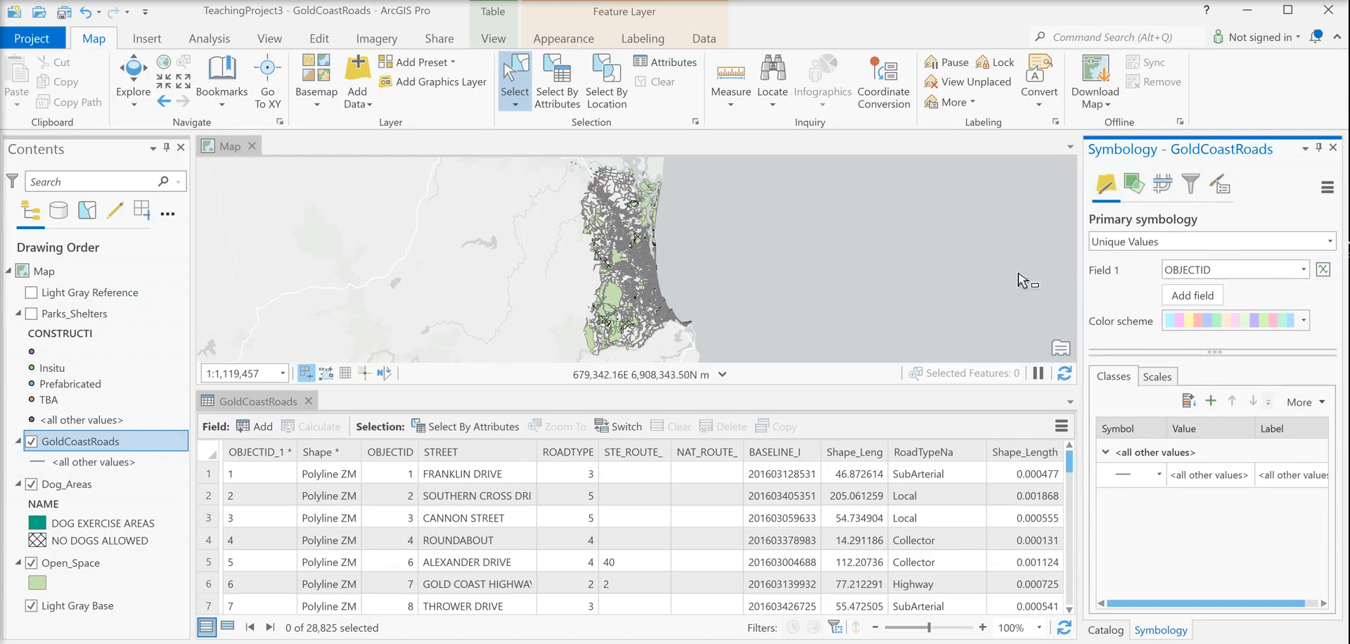
pyautogui.click(1304, 271)
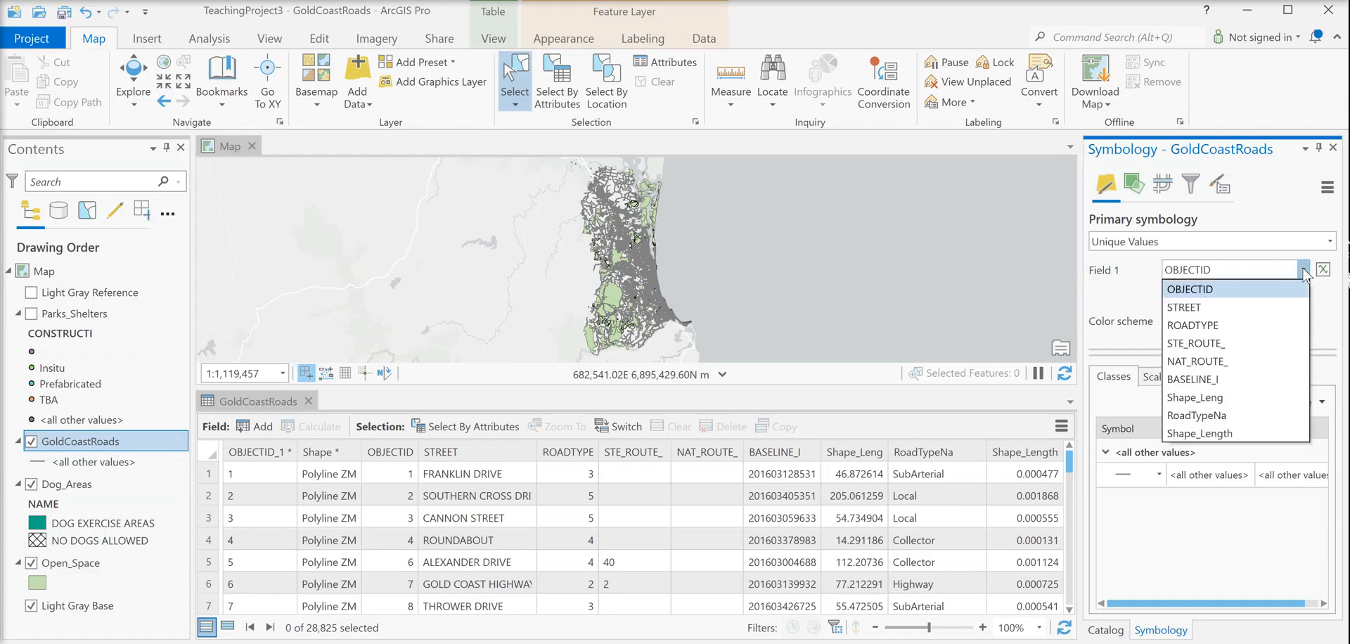
pyautogui.click(1196, 415)
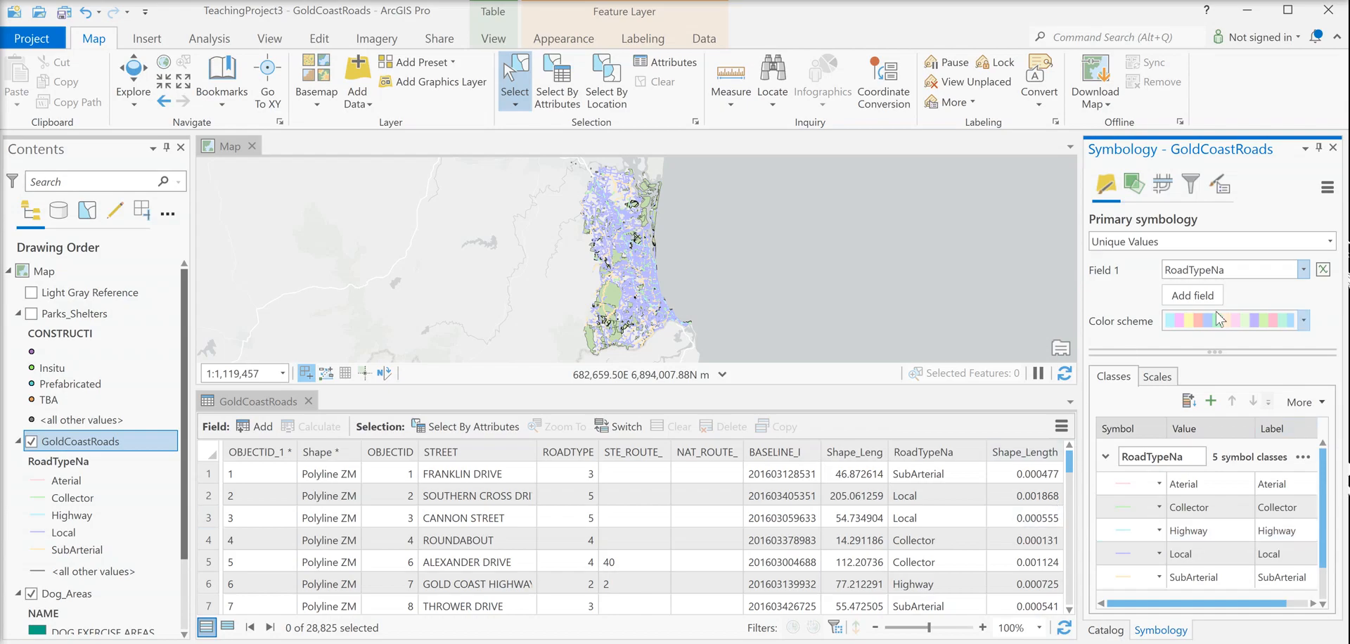
# Format all five road type classes, Aterial through SubArterial, together as dark red lines 2 pt wide.
pyautogui.click(1236, 486)
pyautogui.click(1214, 575)
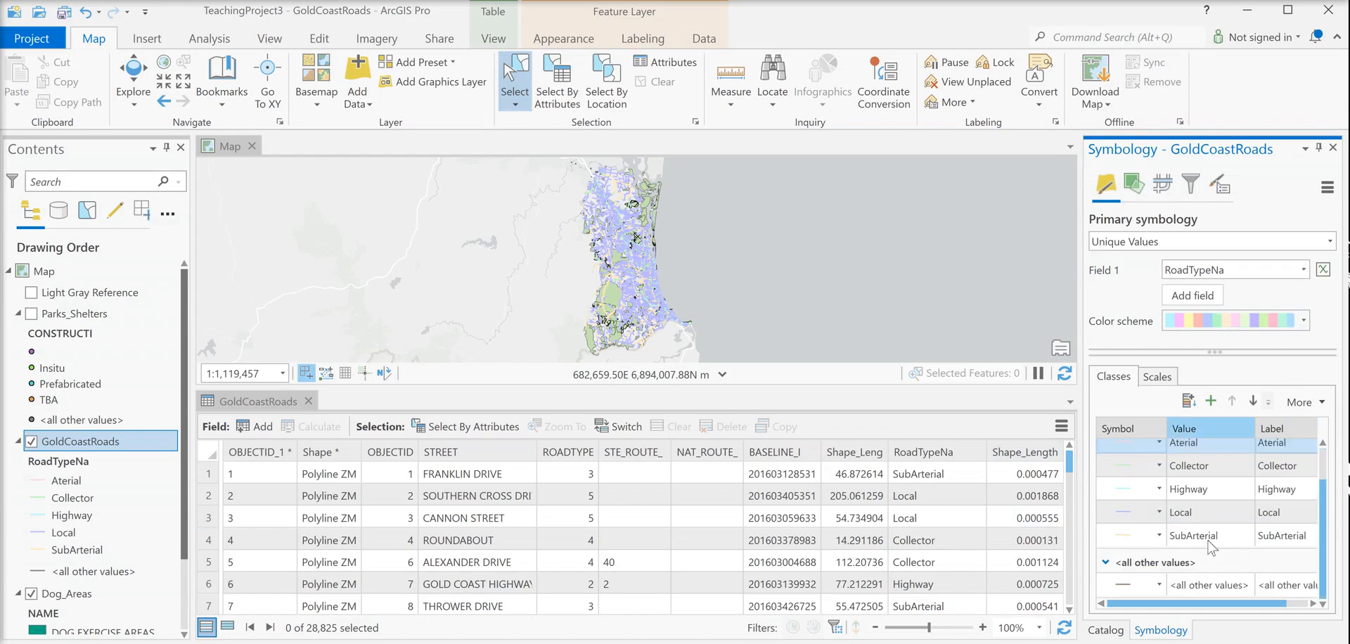
pyautogui.keyDown('shift'); pyautogui.click(1213, 540); pyautogui.keyUp('shift')
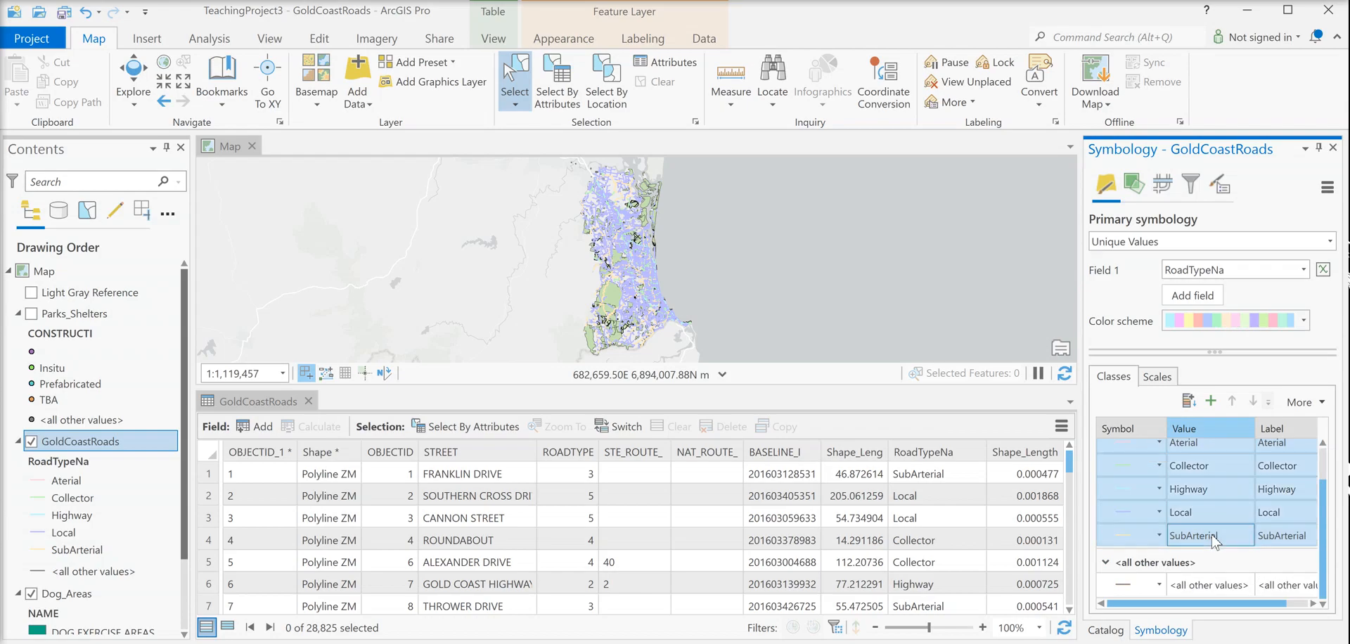
pyautogui.rightClick(1212, 540)
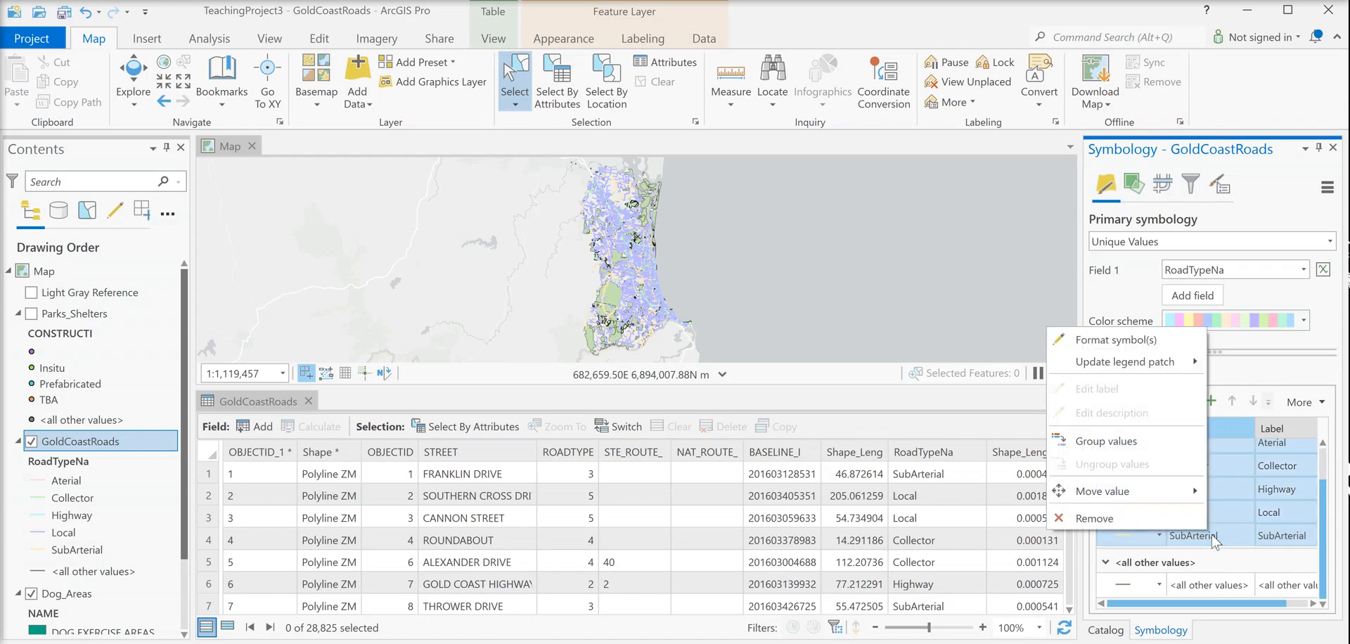
pyautogui.click(1121, 343)
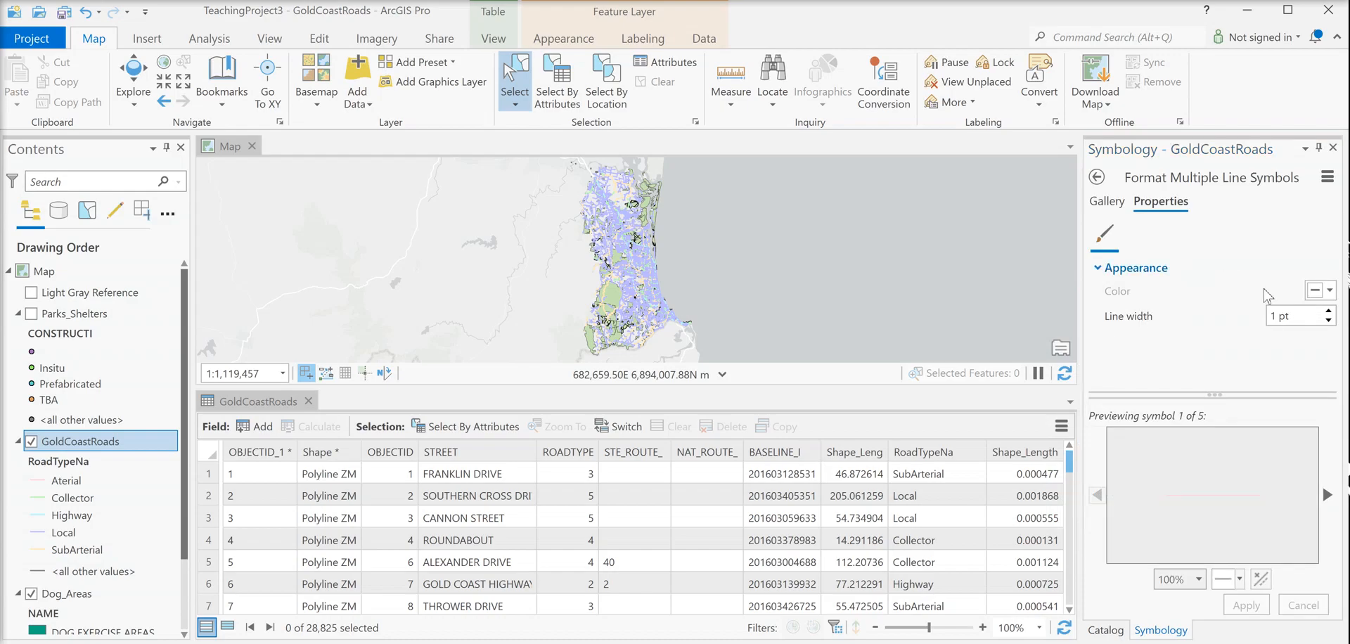
pyautogui.click(1328, 291)
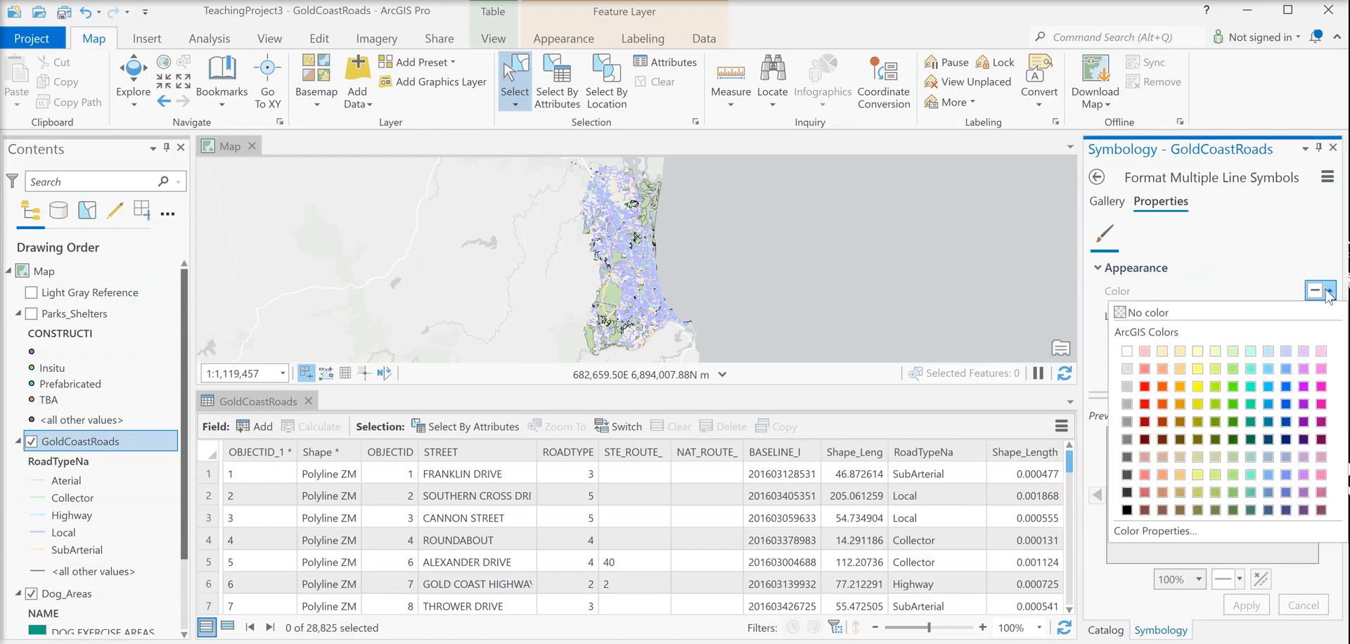
pyautogui.click(1145, 422)
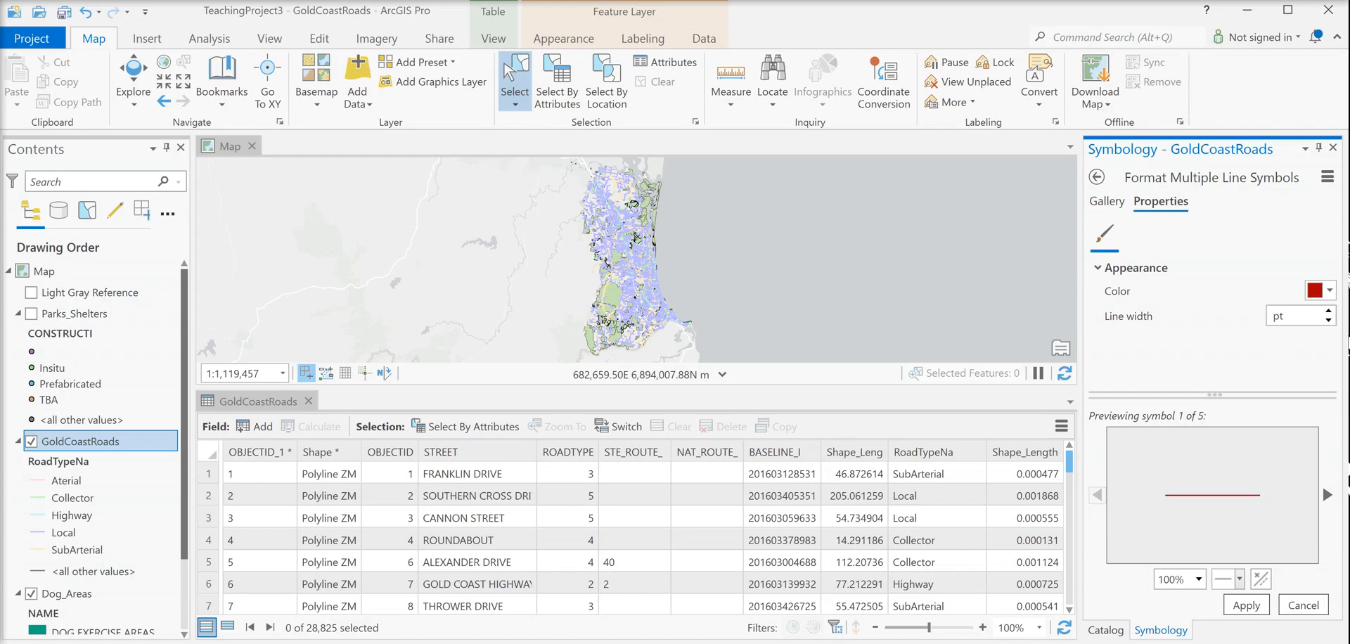
pyautogui.click(1262, 613)
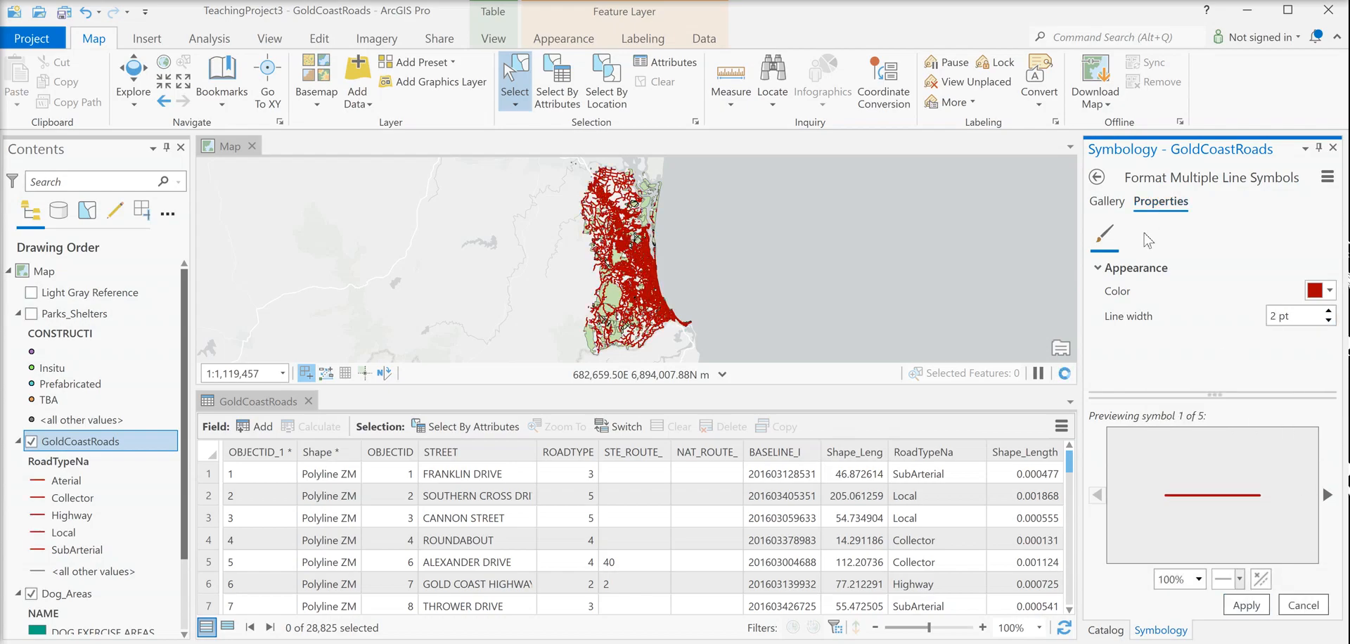
pyautogui.click(1097, 180)
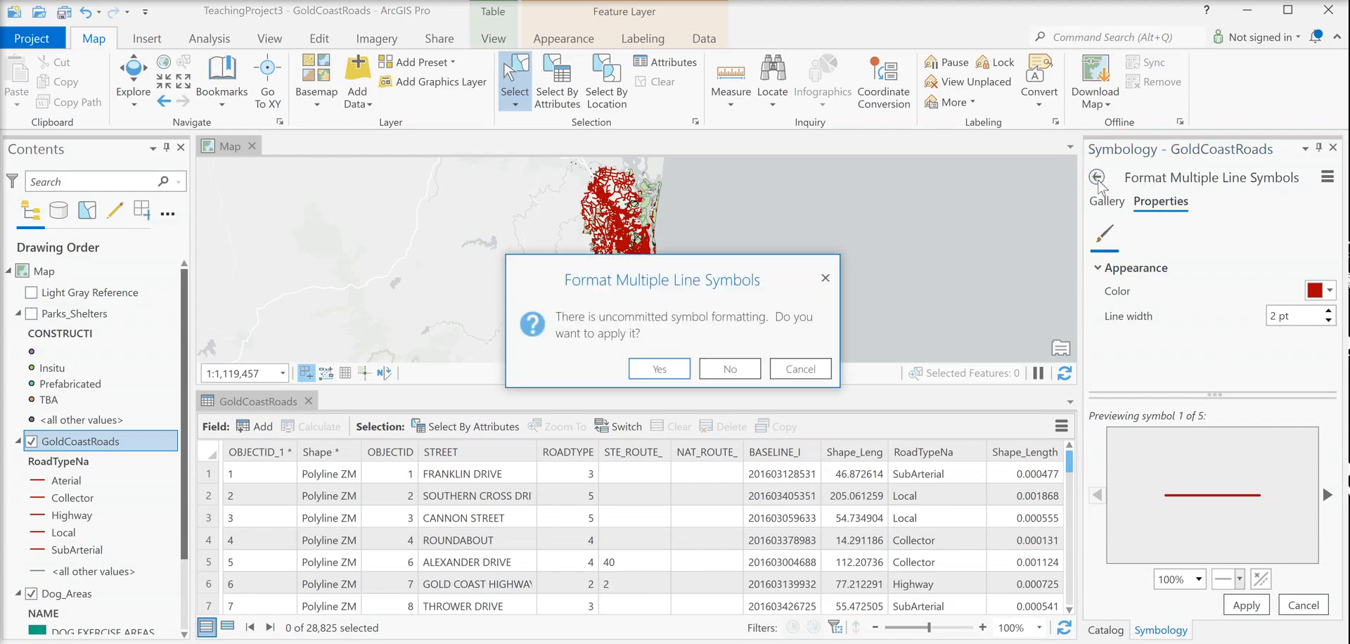
pyautogui.click(659, 369)
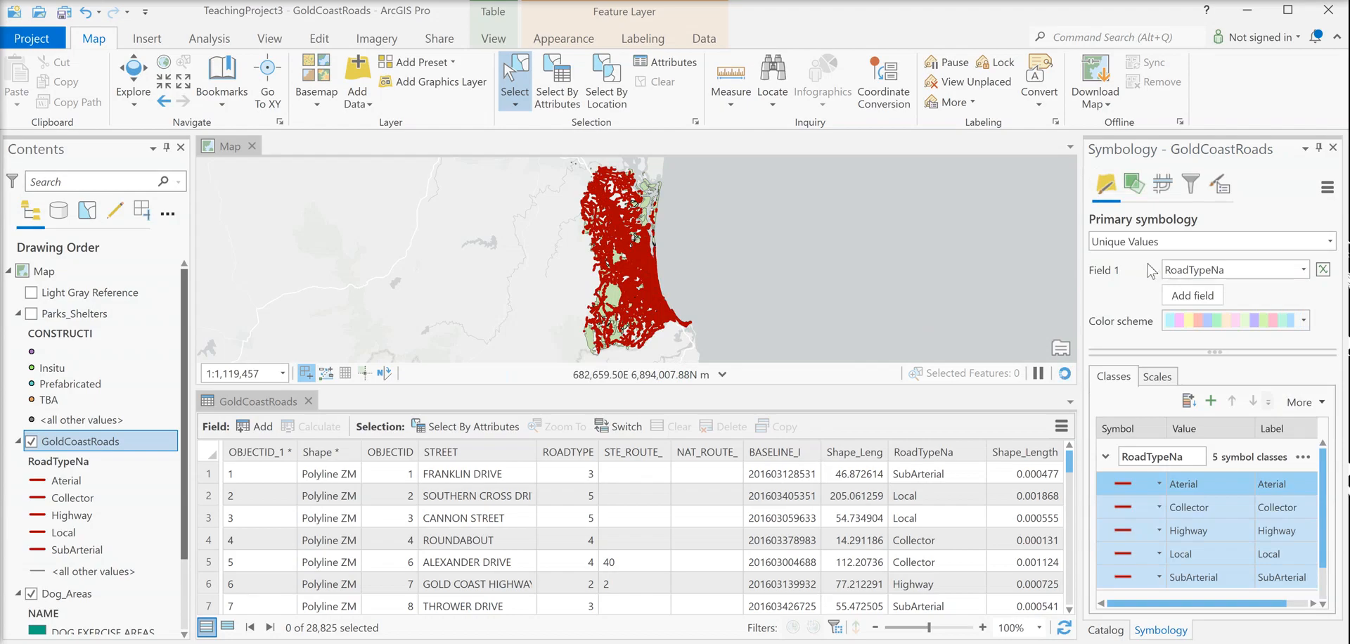
# Set the Collector class line width to 1.5 pt and apply the symbol formatting.
pyautogui.click(1123, 508)
pyautogui.click(1325, 339)
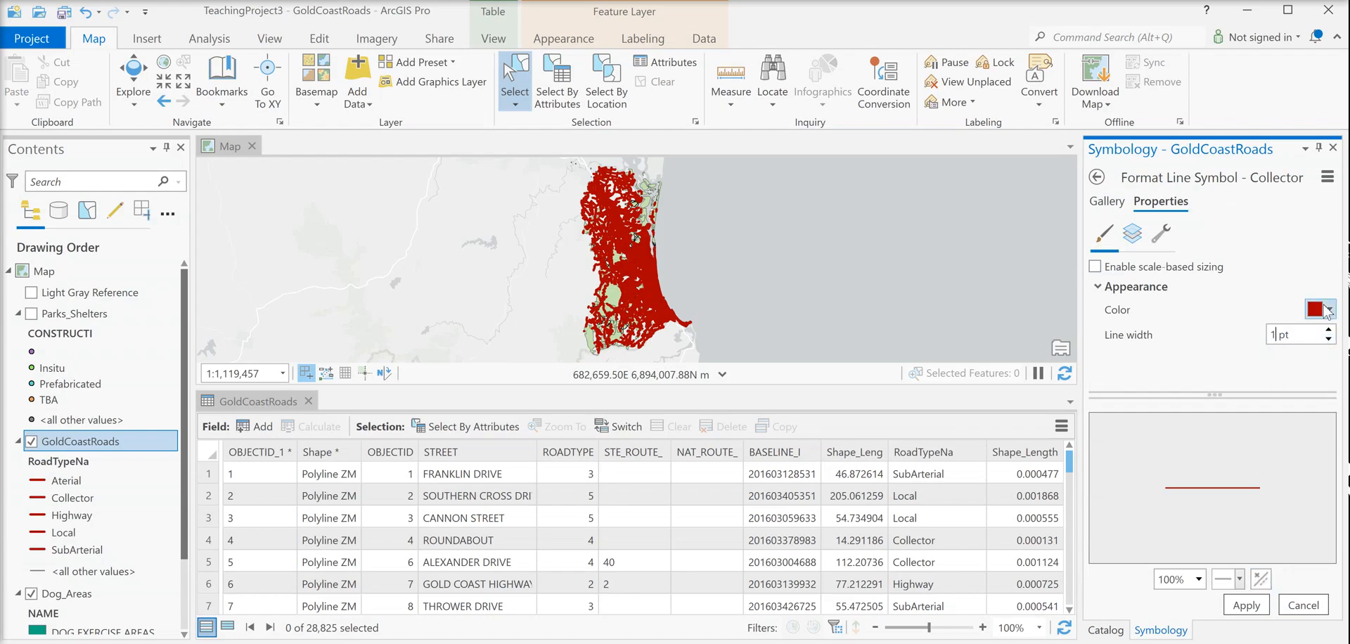
pyautogui.write('.5')
pyautogui.click(1246, 605)
pyautogui.click(1097, 176)
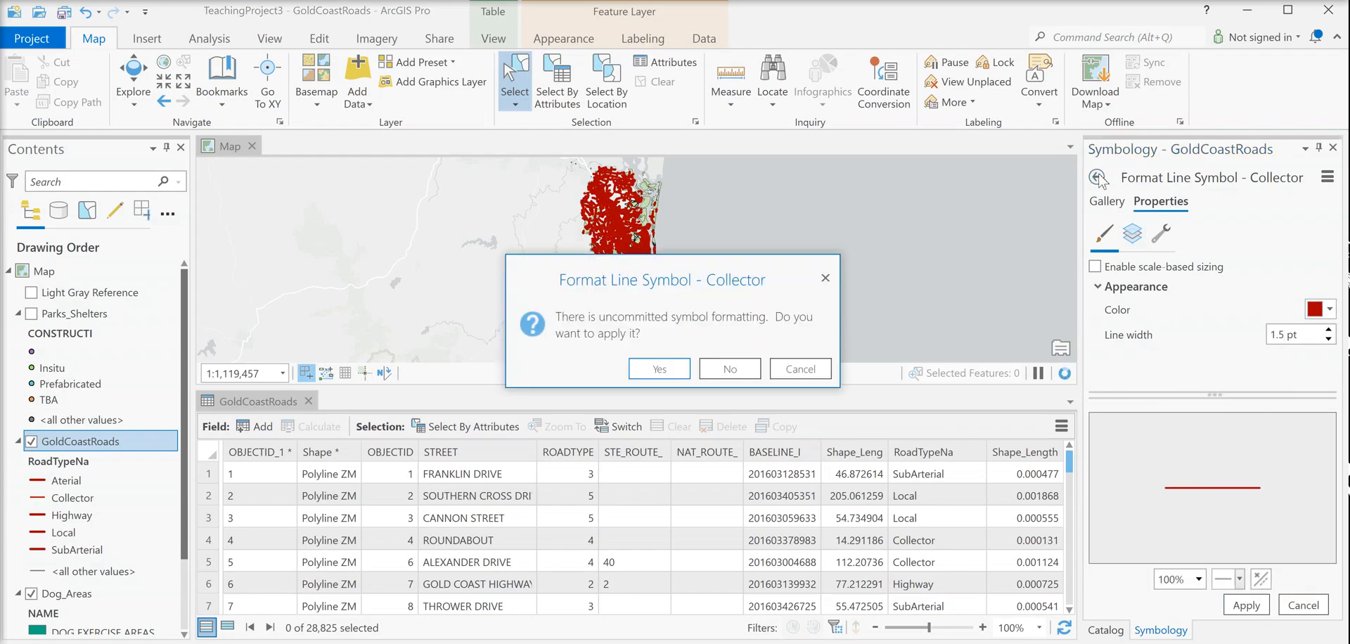
pyautogui.click(659, 368)
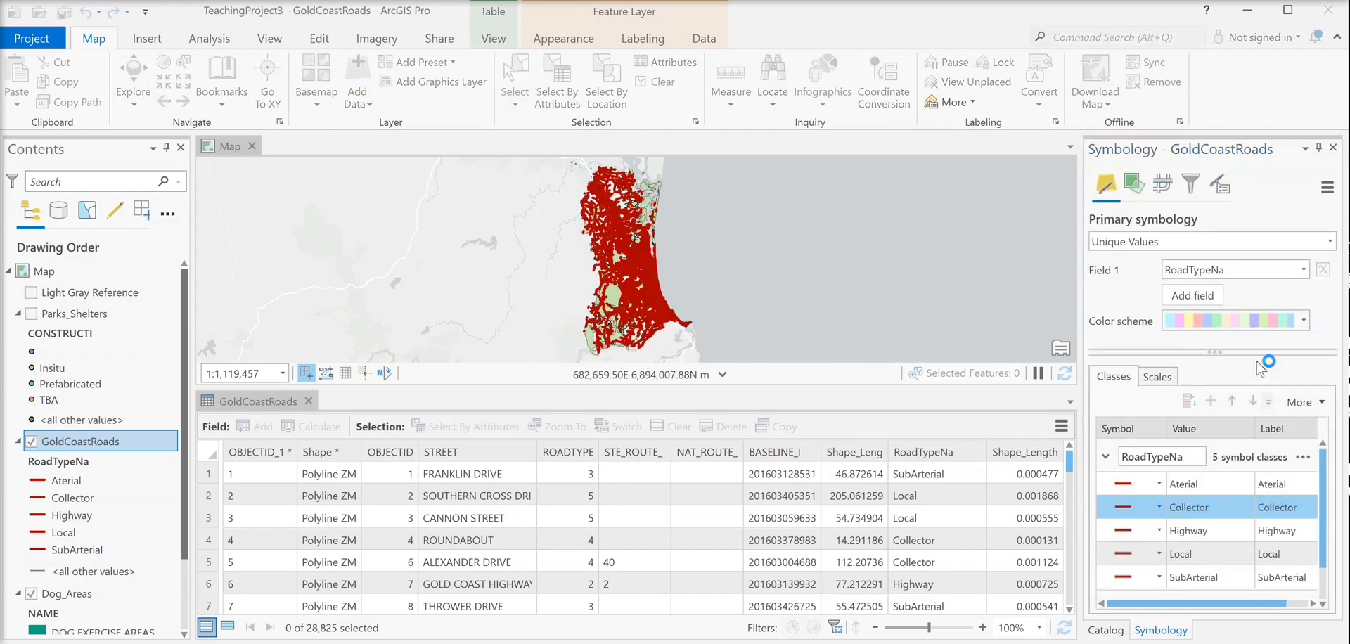
# Set the Highway class line width to 1 pt, apply it and return to the class list.
pyautogui.click(1123, 530)
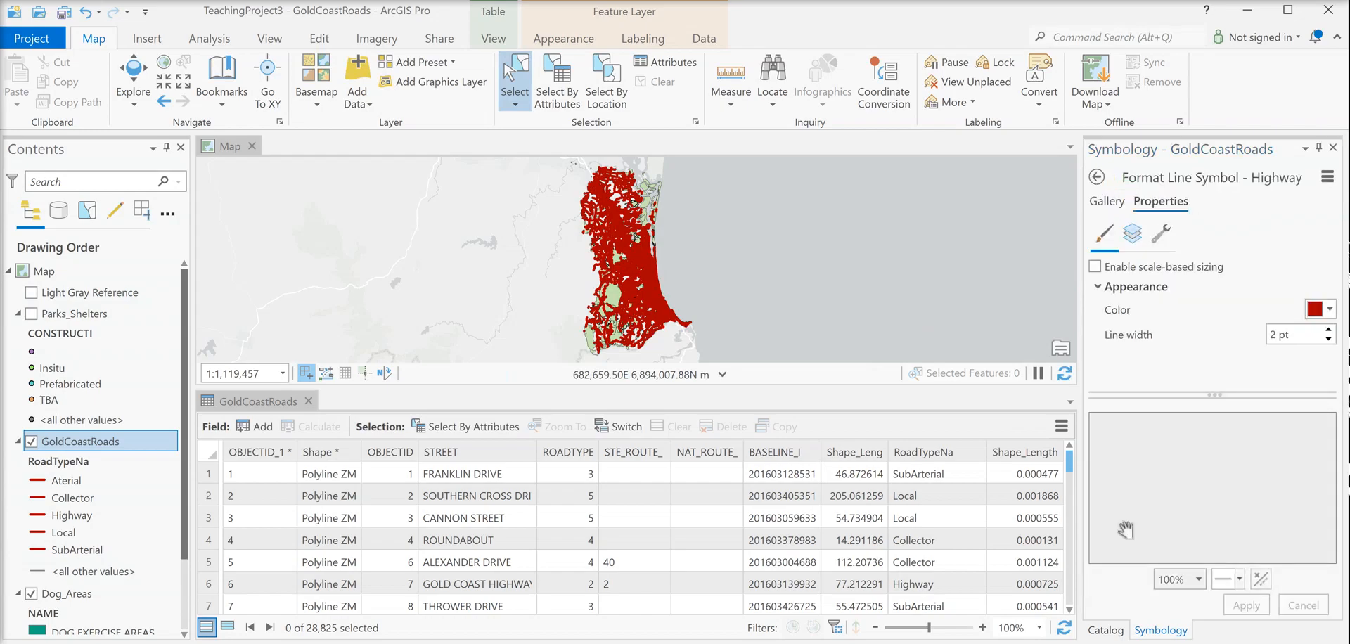
pyautogui.click(1328, 339)
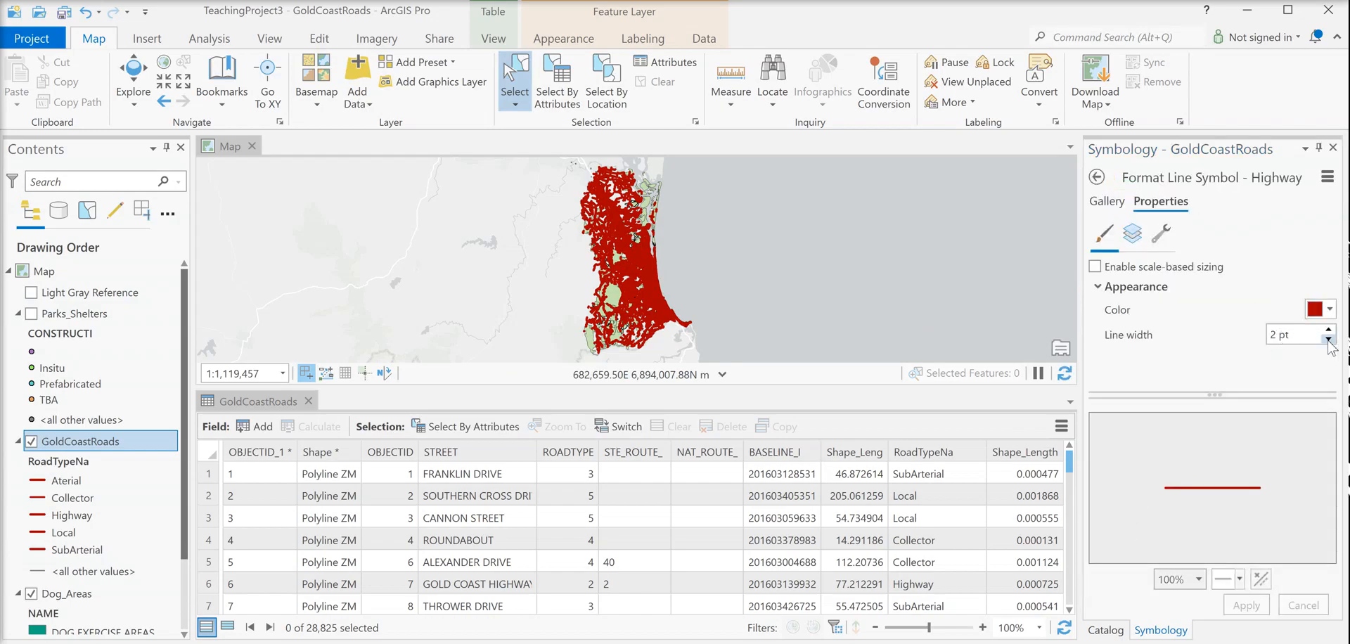
pyautogui.click(1247, 606)
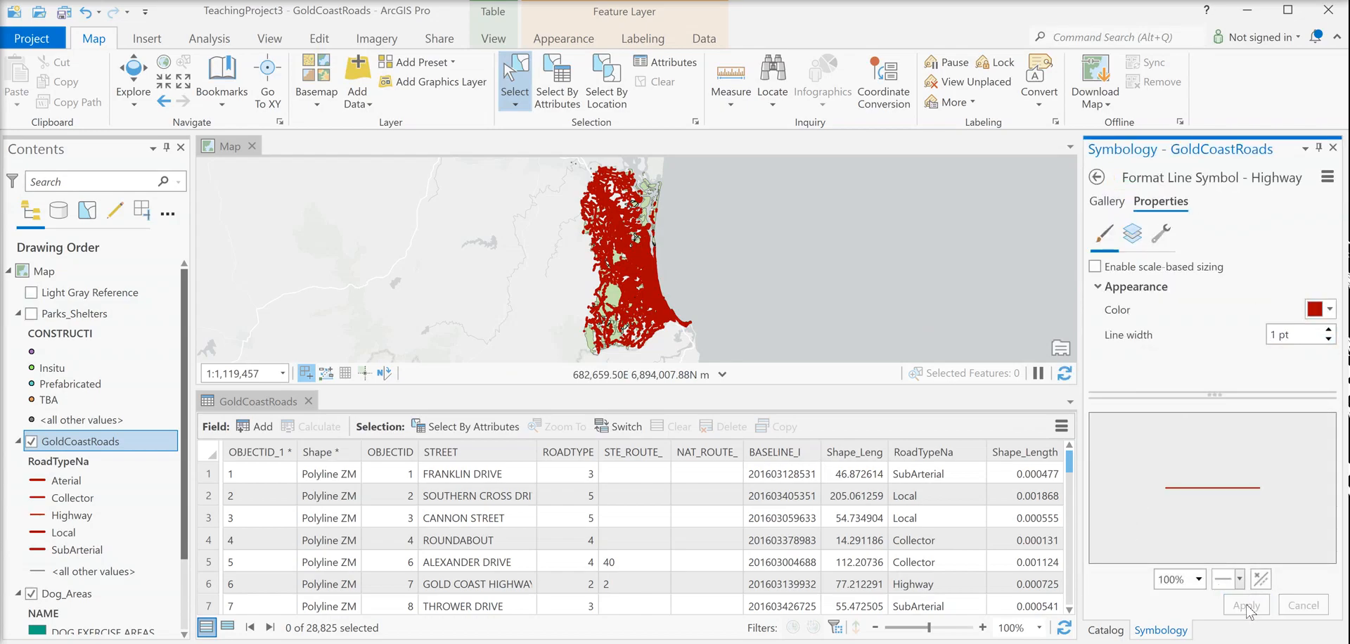
pyautogui.click(1097, 178)
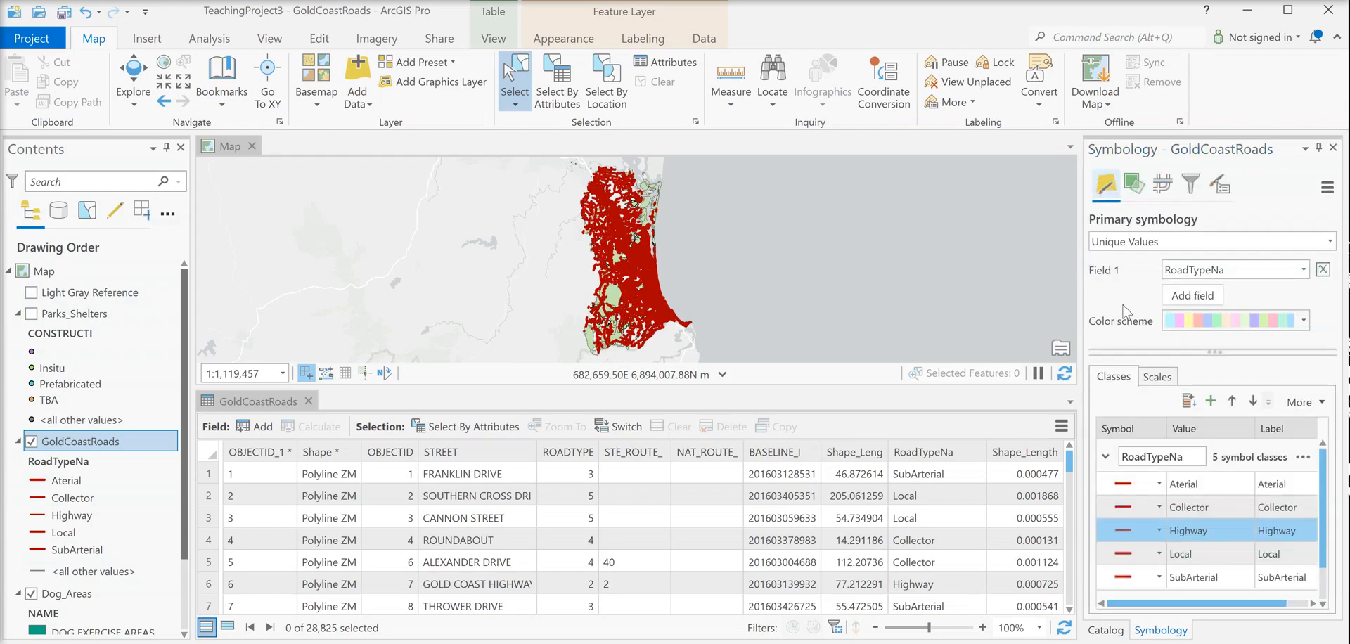
# Set the Local class line width to 0.5 pt, apply it and return to the class list.
pyautogui.click(1123, 554)
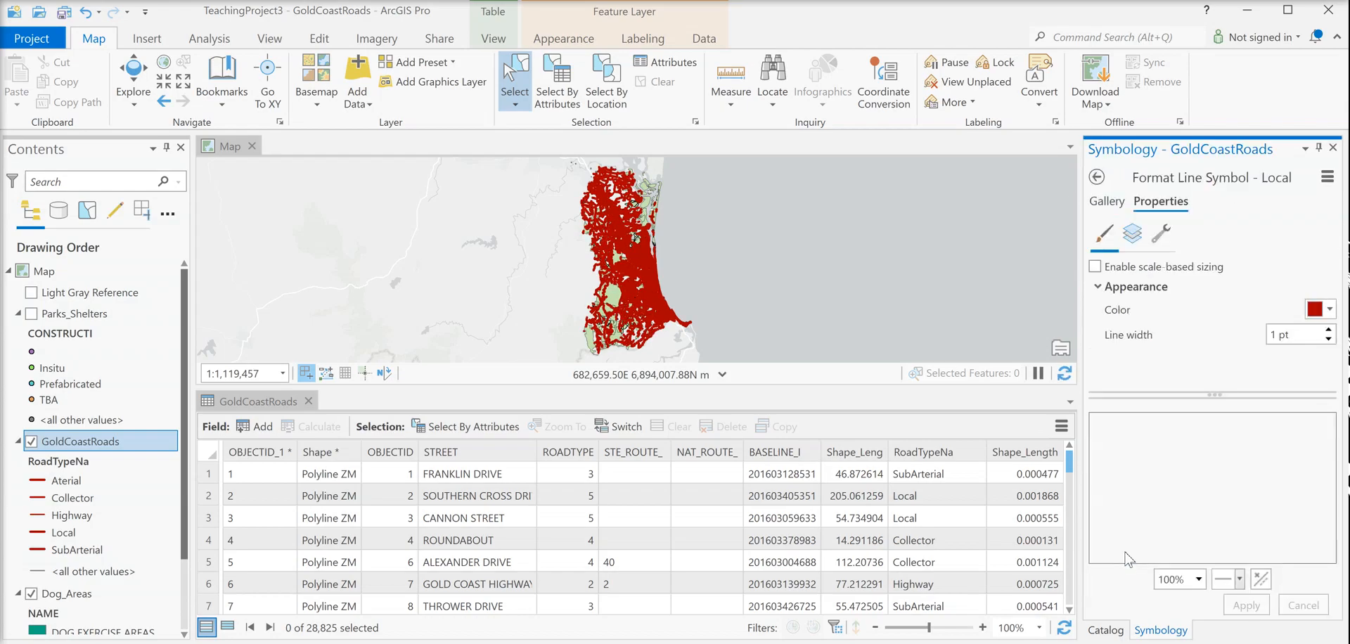
pyautogui.click(1274, 334)
pyautogui.press('BackSpace')
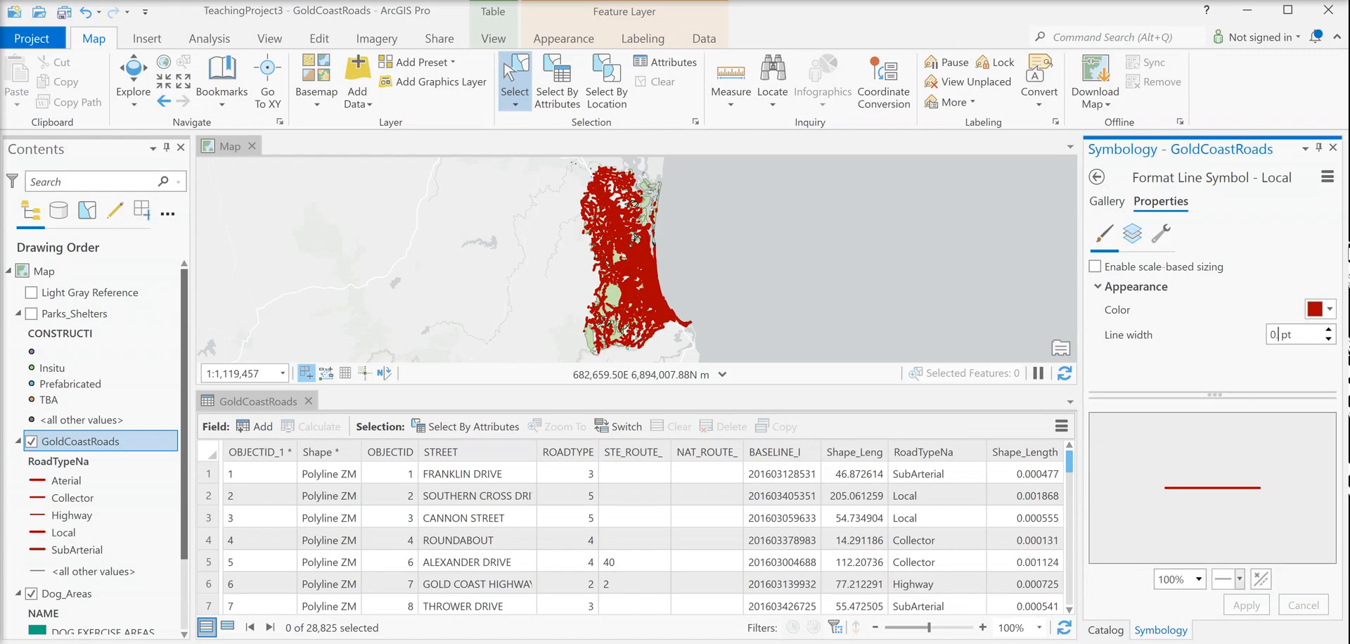
pyautogui.press('Return')
pyautogui.click(1258, 612)
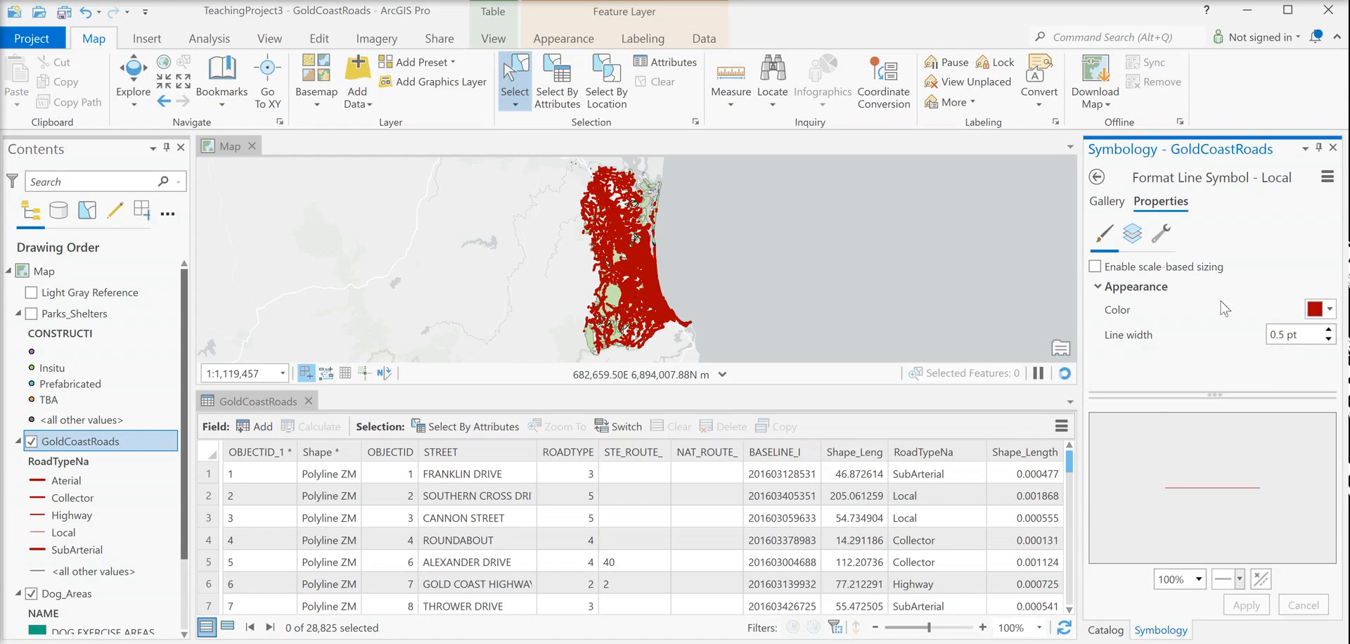
pyautogui.click(1096, 177)
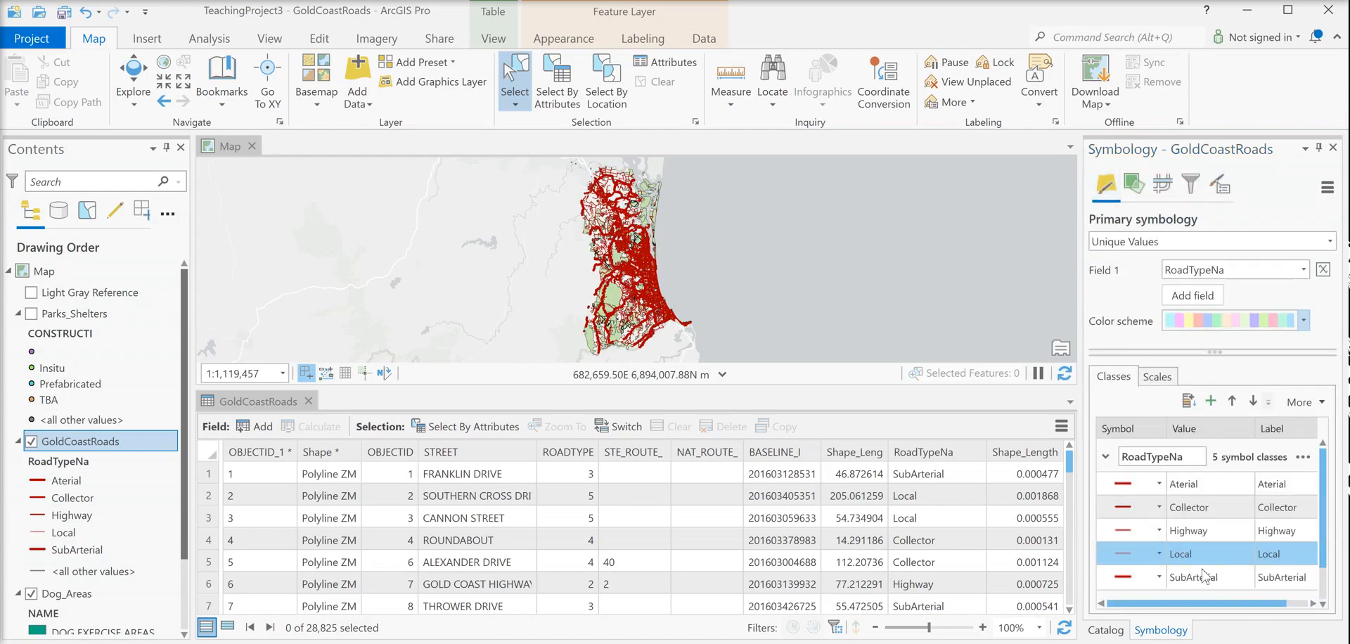
# Set the SubArterial class line width to 1.7 pt and apply the change.
pyautogui.click(1124, 578)
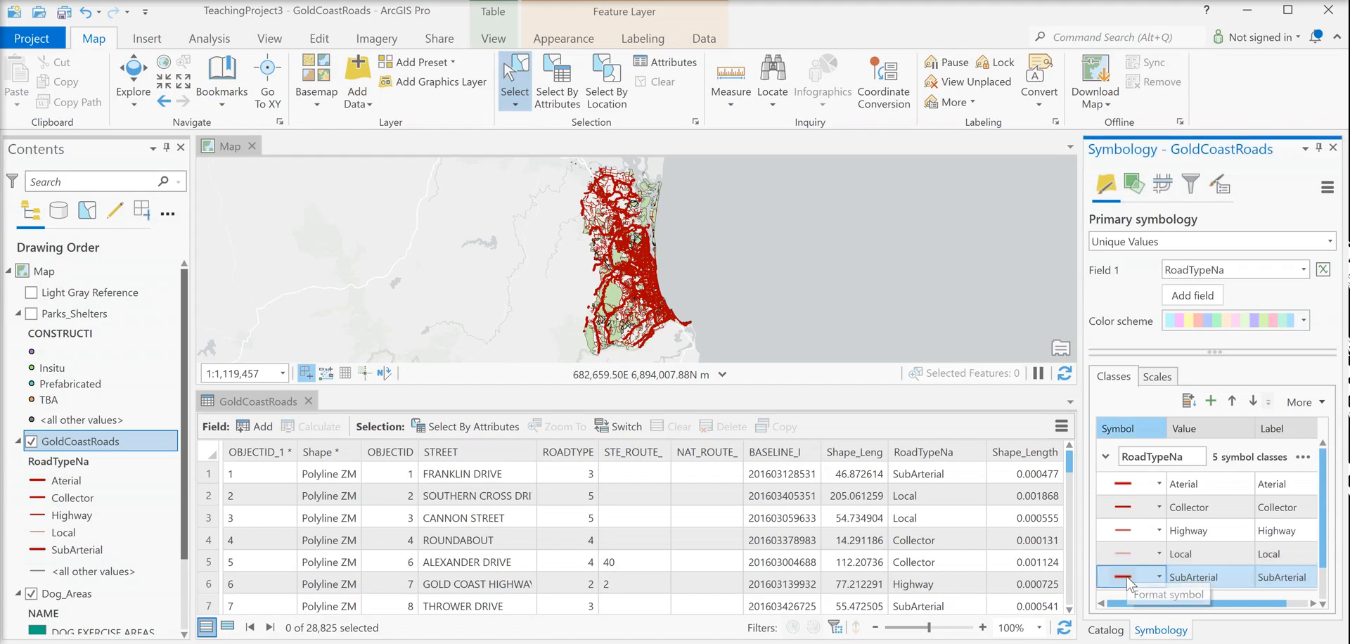
pyautogui.click(1275, 336)
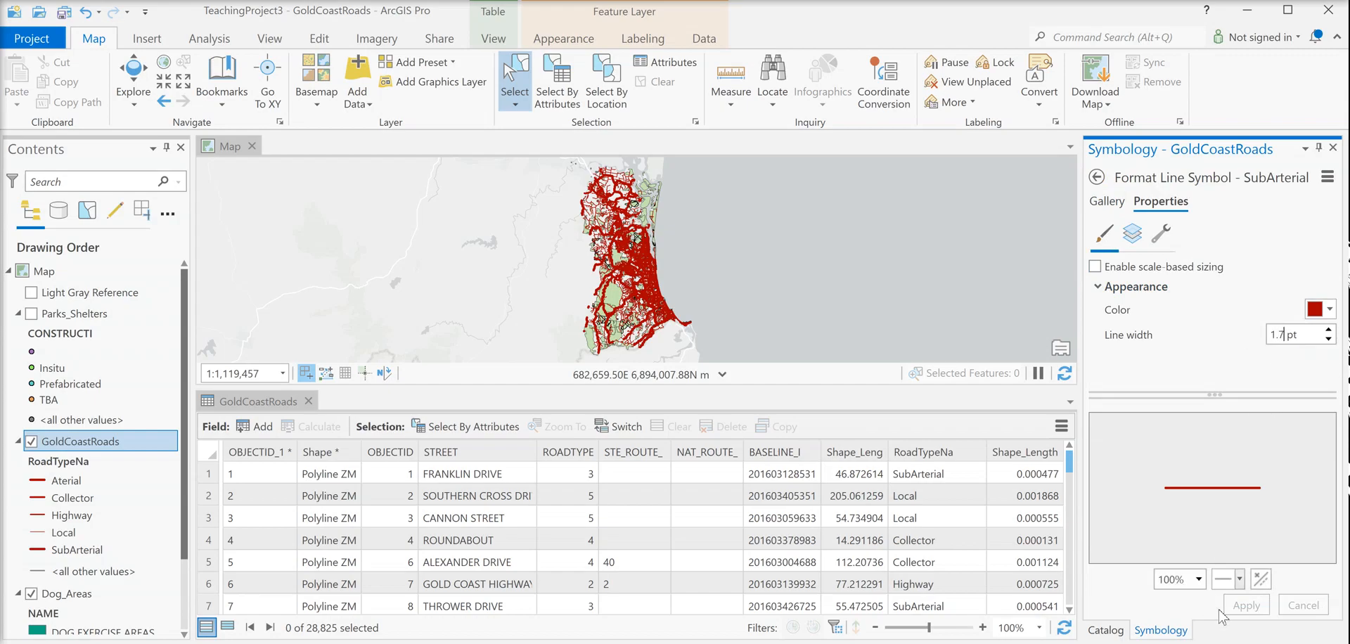
pyautogui.click(1247, 606)
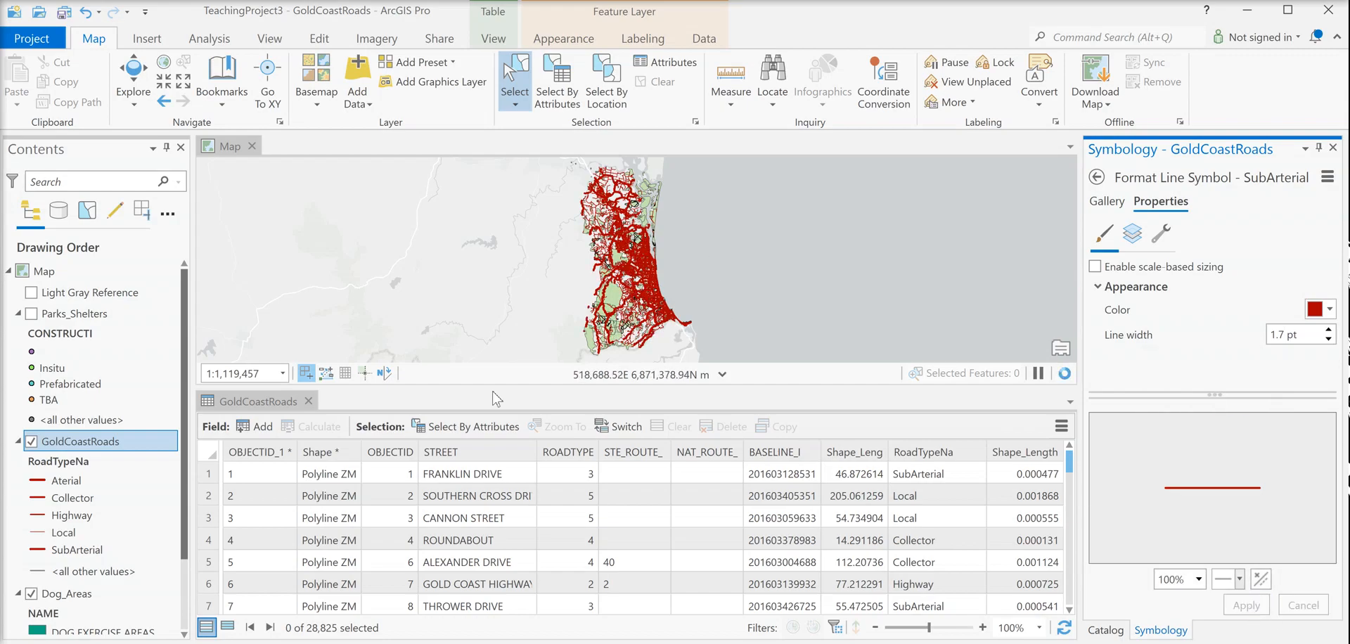
# Shrink the attribute table to enlarge the map view and inspect the road line widths up close around the urban coast.
pyautogui.moveTo(501, 388); pyautogui.dragTo(500, 528)
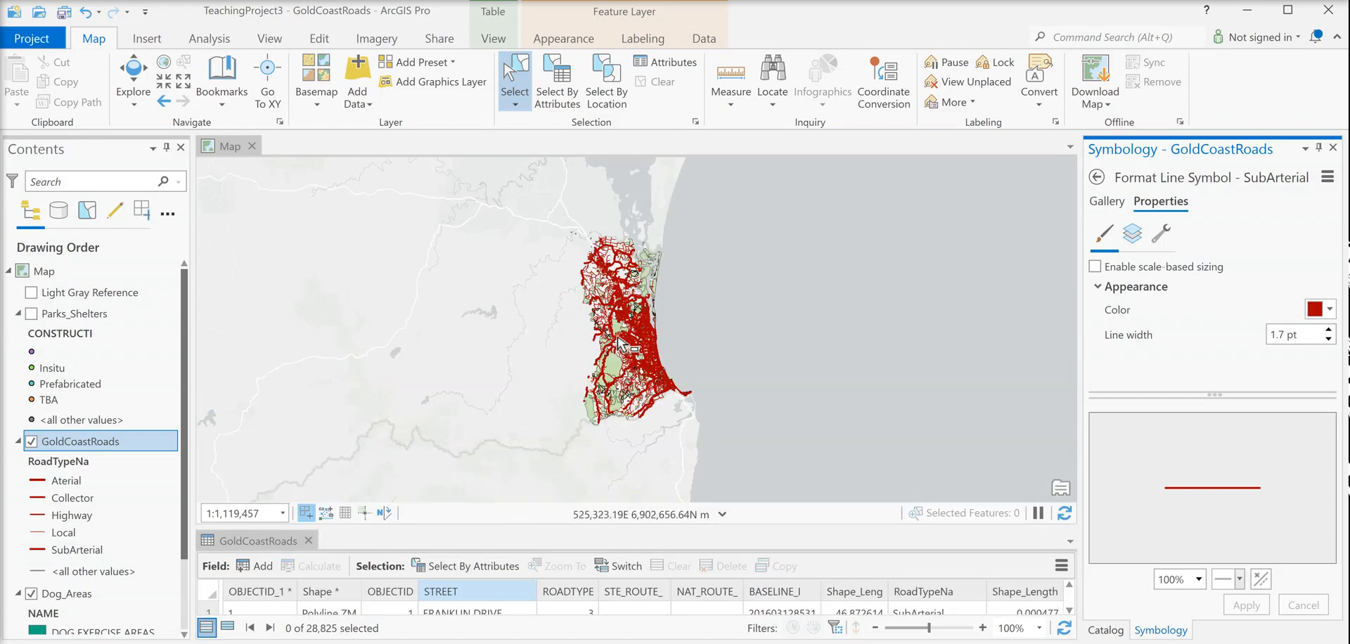
pyautogui.scroll(5, 623, 326)
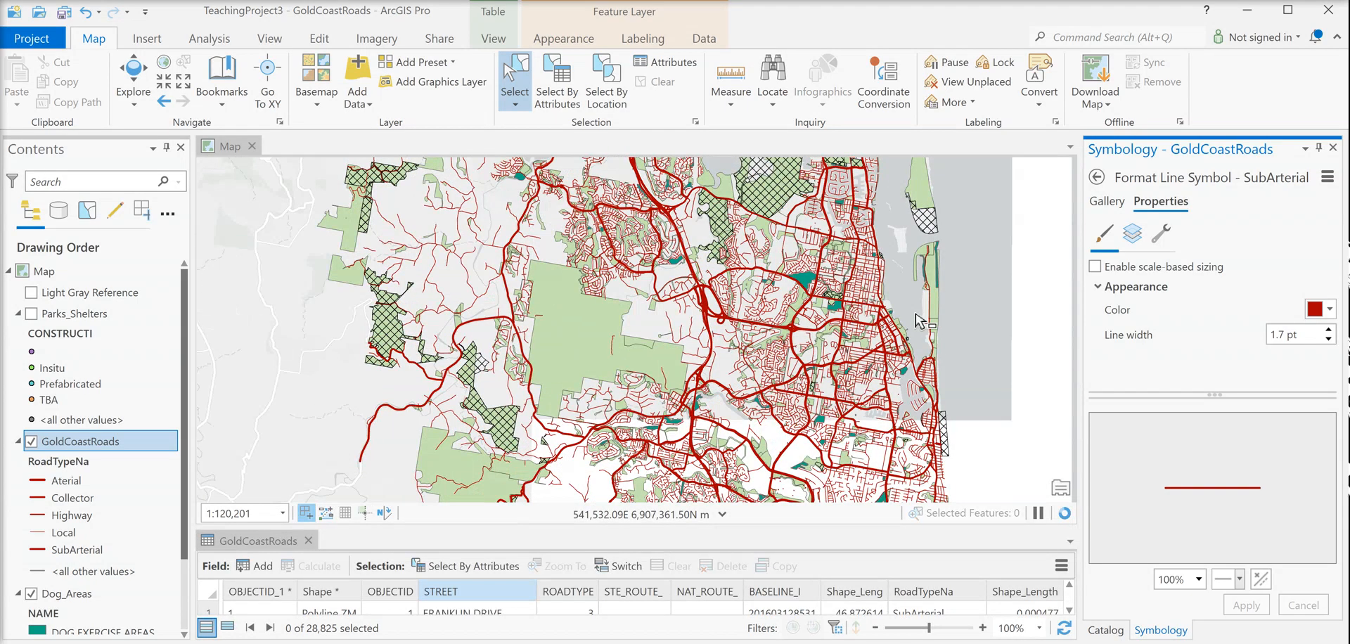
pyautogui.scroll(1, 797, 332)
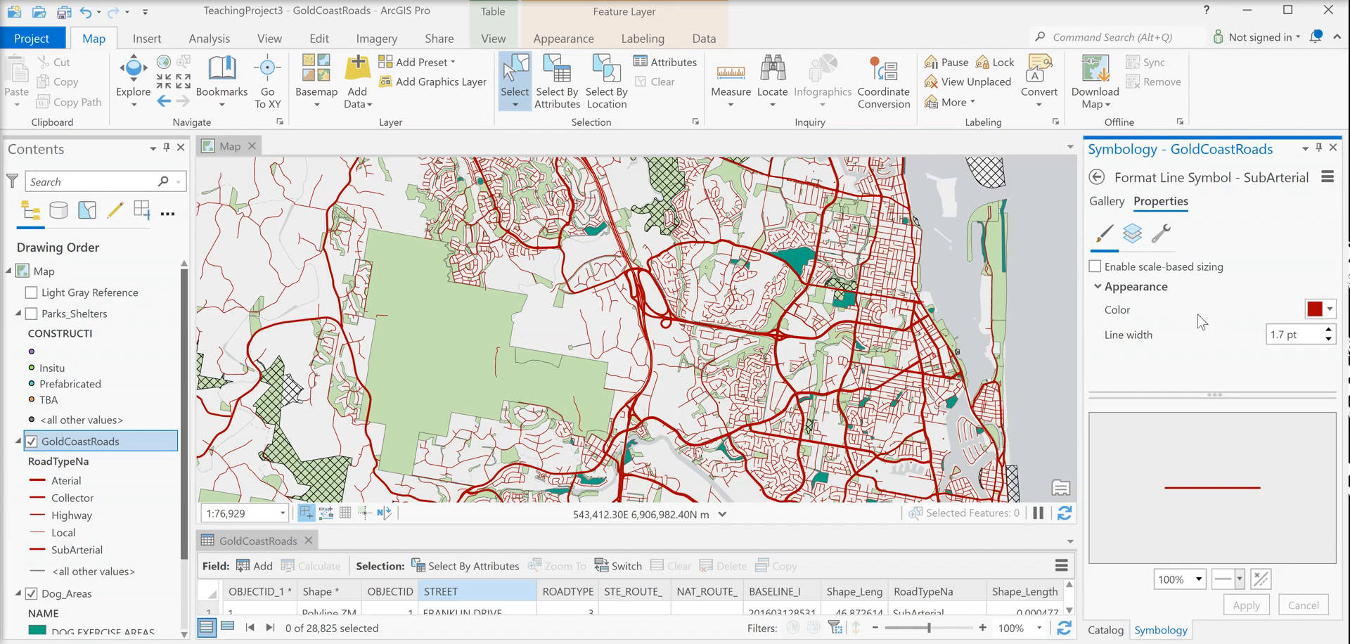
# Return to the GoldCoastRoads class list and remove the <all other values> class from the symbology.
pyautogui.click(1098, 179)
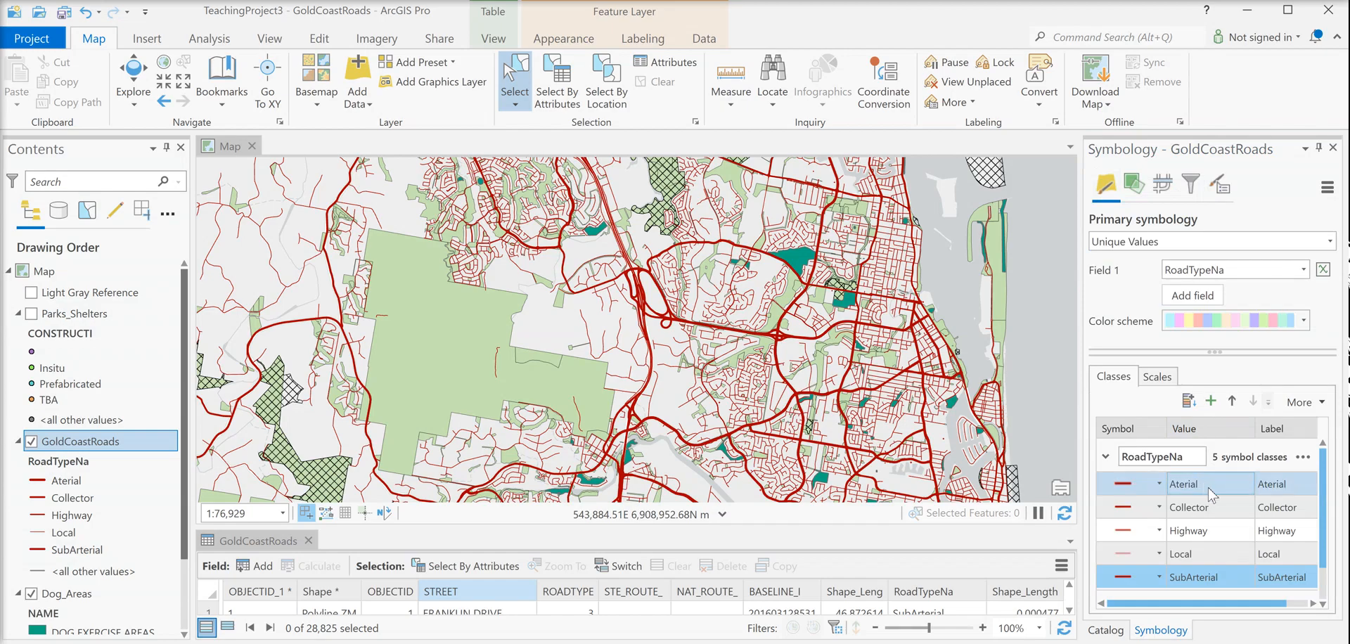
pyautogui.scroll(-2, 1209, 490)
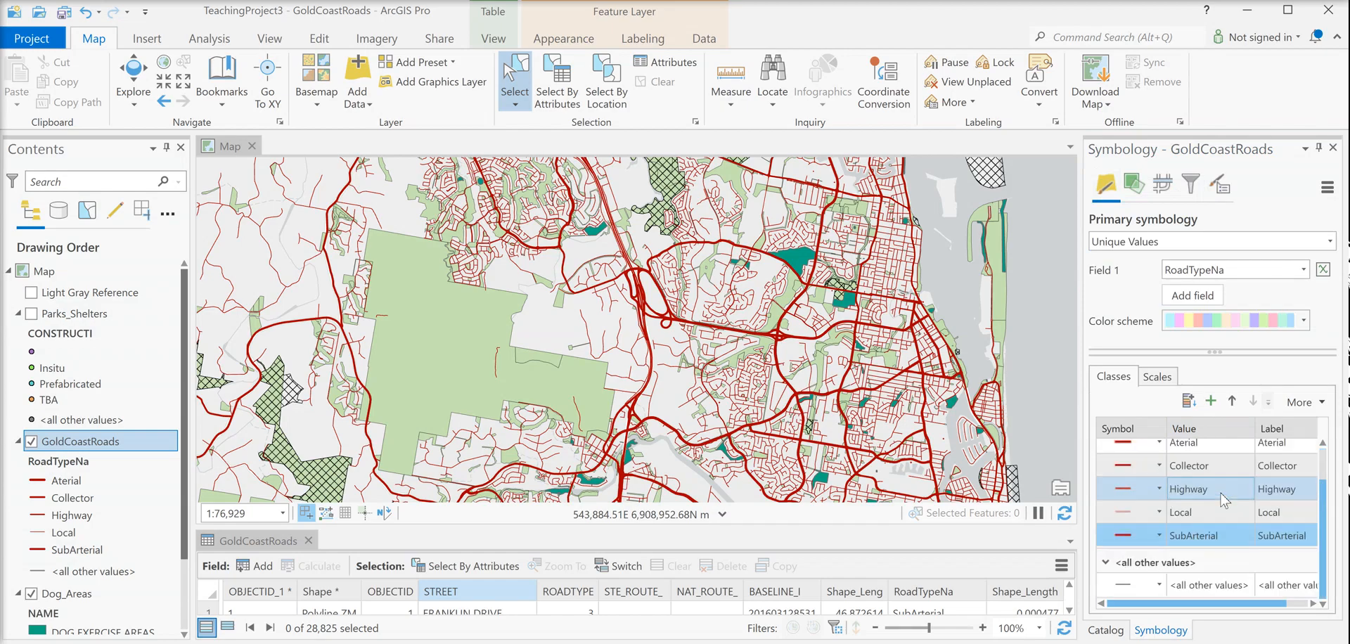
pyautogui.rightClick(1201, 584)
pyautogui.click(1090, 565)
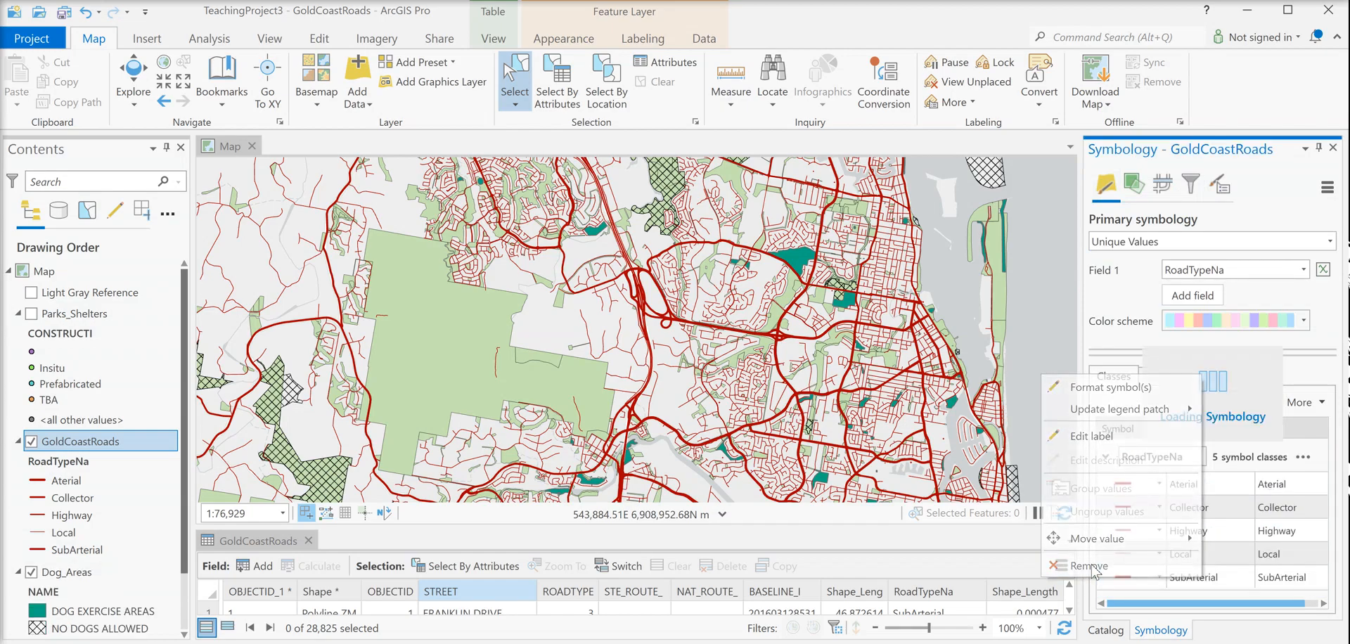
pyautogui.scroll(-2, 758, 304)
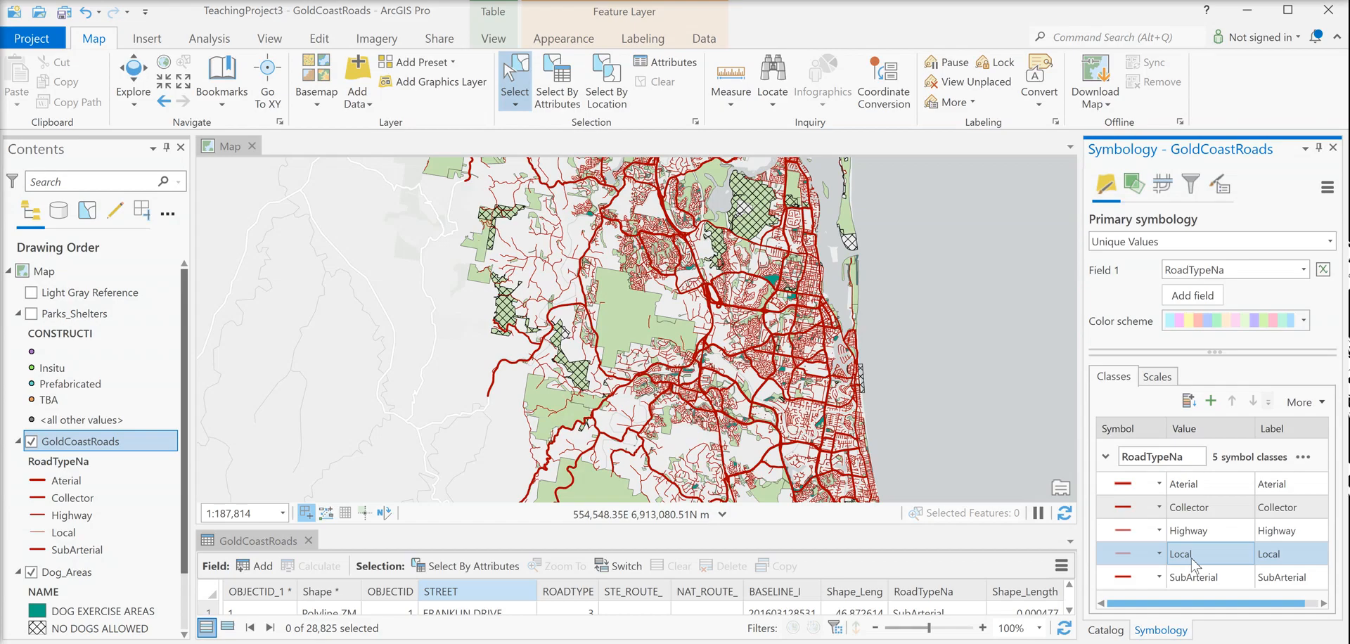
pyautogui.rightClick(1218, 566)
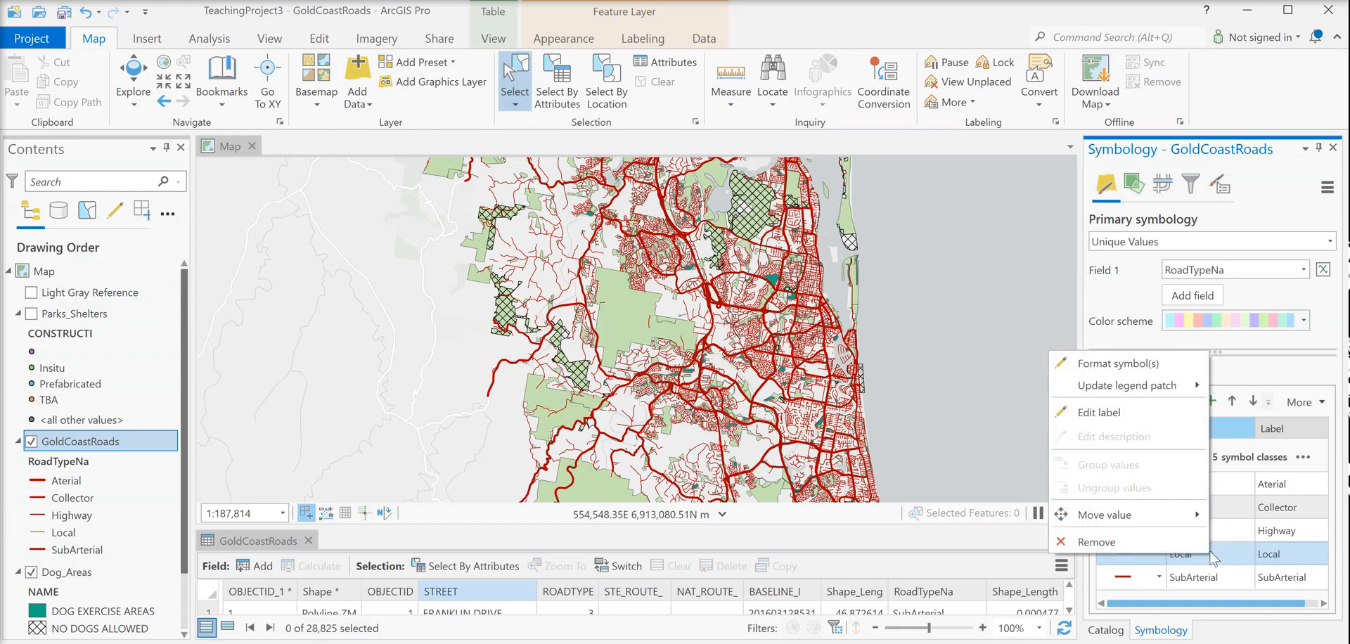
pyautogui.click(1289, 203)
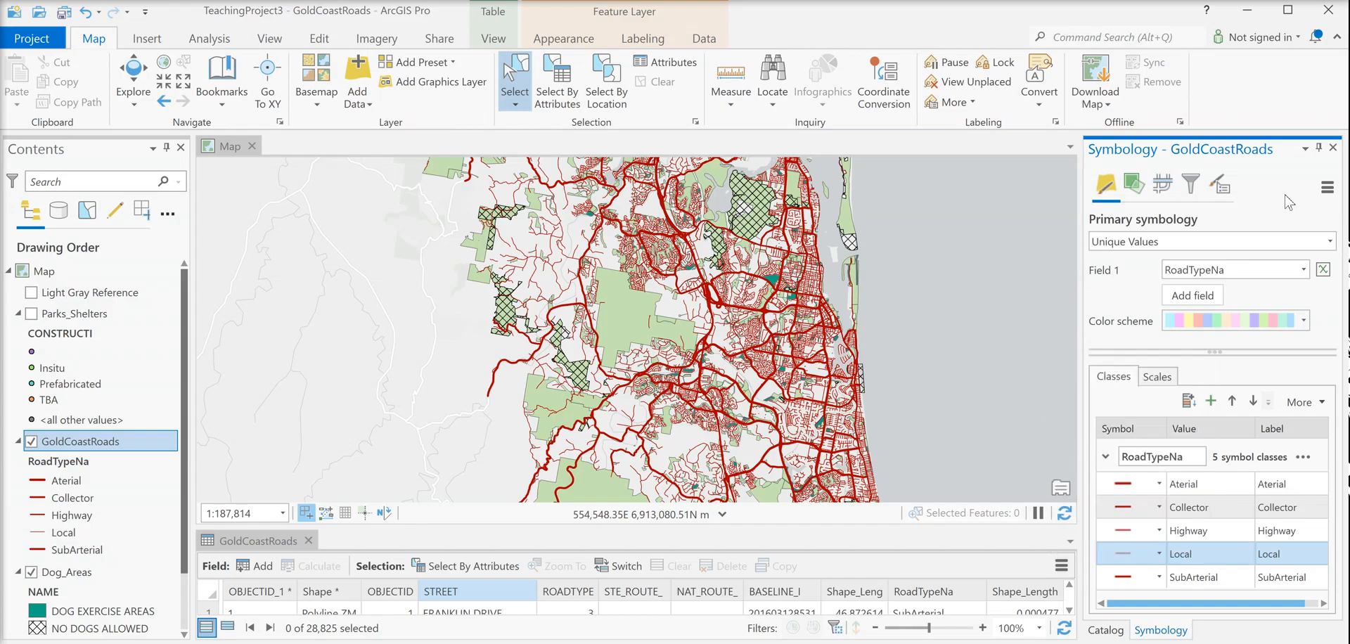
pyautogui.scroll(-3, 711, 301)
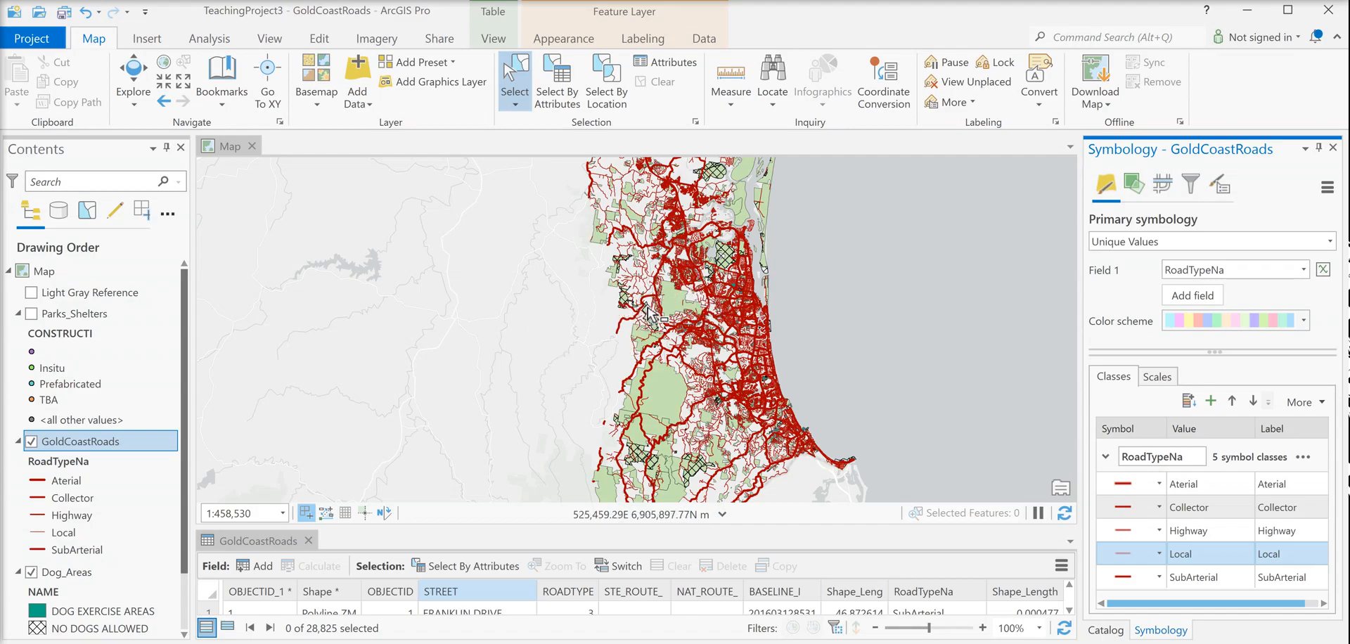
pyautogui.scroll(1, 604, 283)
pyautogui.scroll(-2, 603, 283)
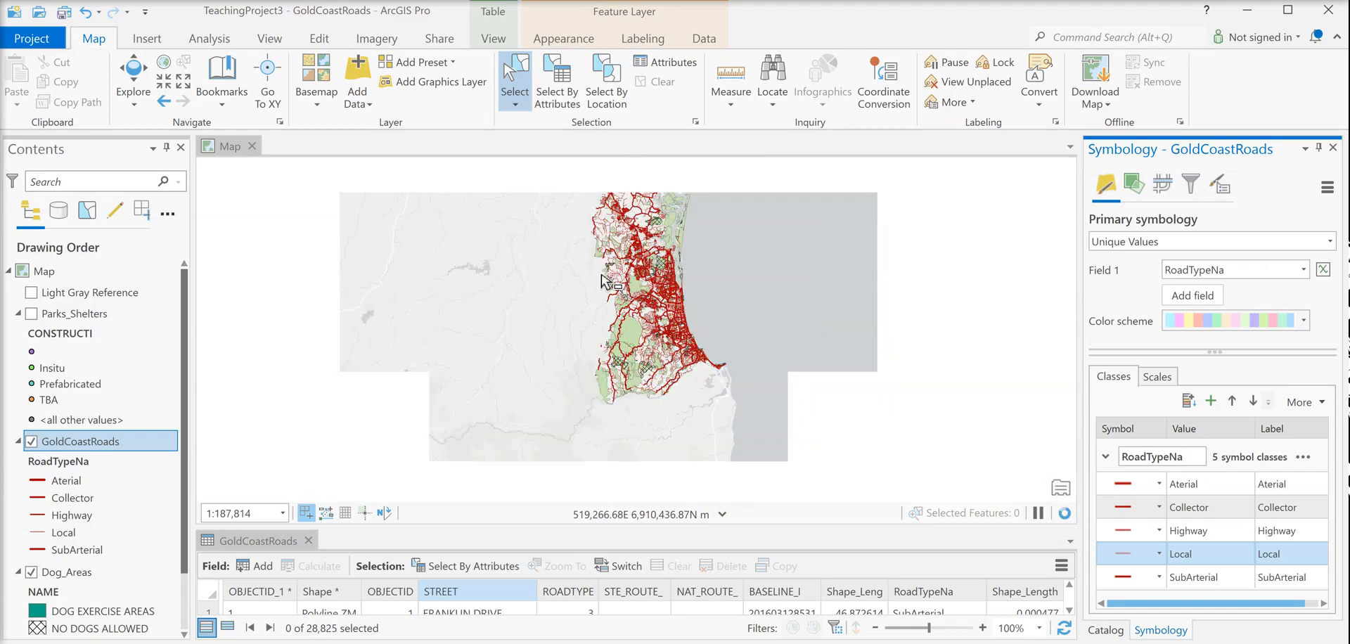